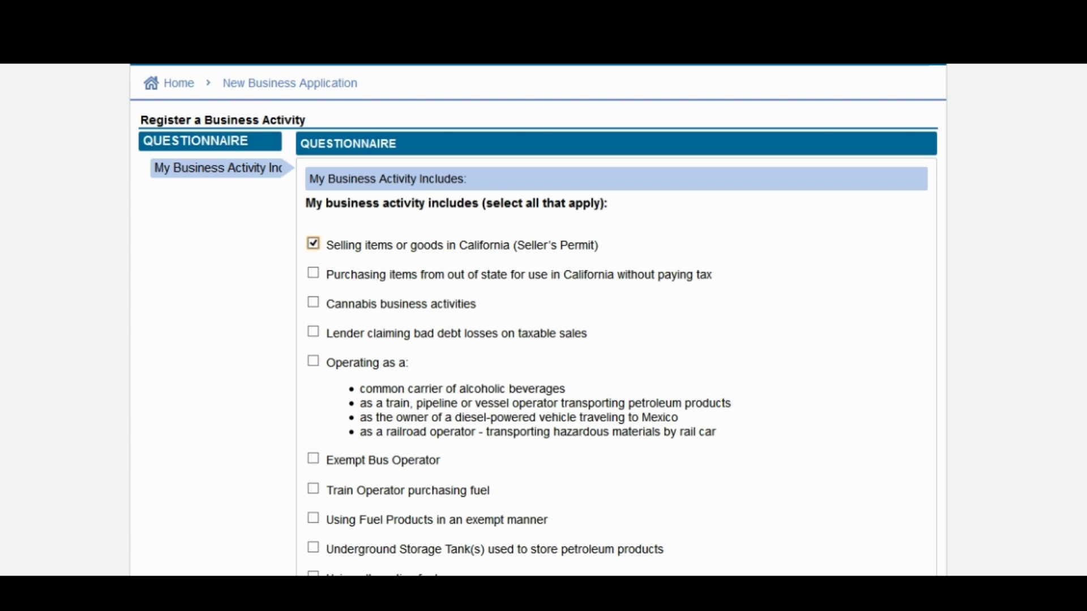
Proceed with "Selling items or goods in California (Seller's Permit)" as the only selected business activity
{"action": "scroll", "coordinate": [617, 320], "scroll_direction": "down", "scroll_amount": 8}
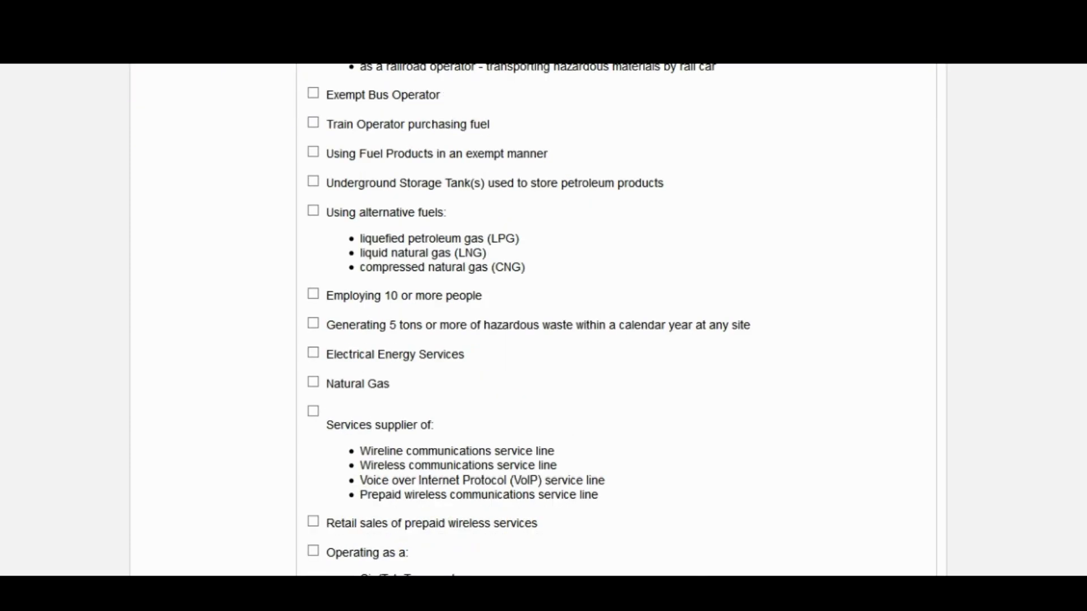
{"action": "scroll", "coordinate": [617, 320], "scroll_direction": "down", "scroll_amount": 5}
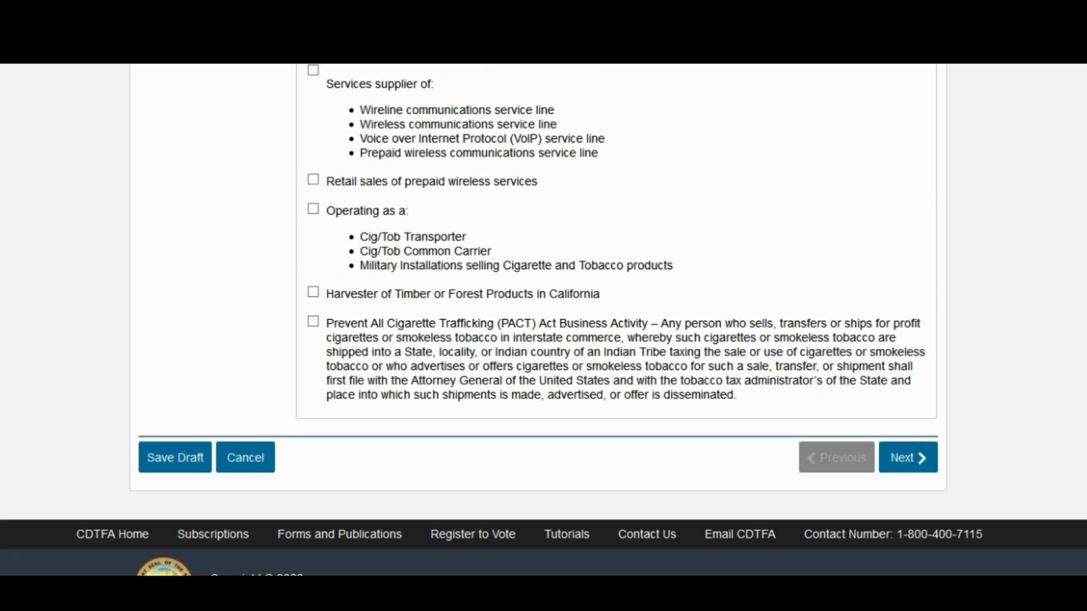
{"action": "left_click", "coordinate": [905, 458]}
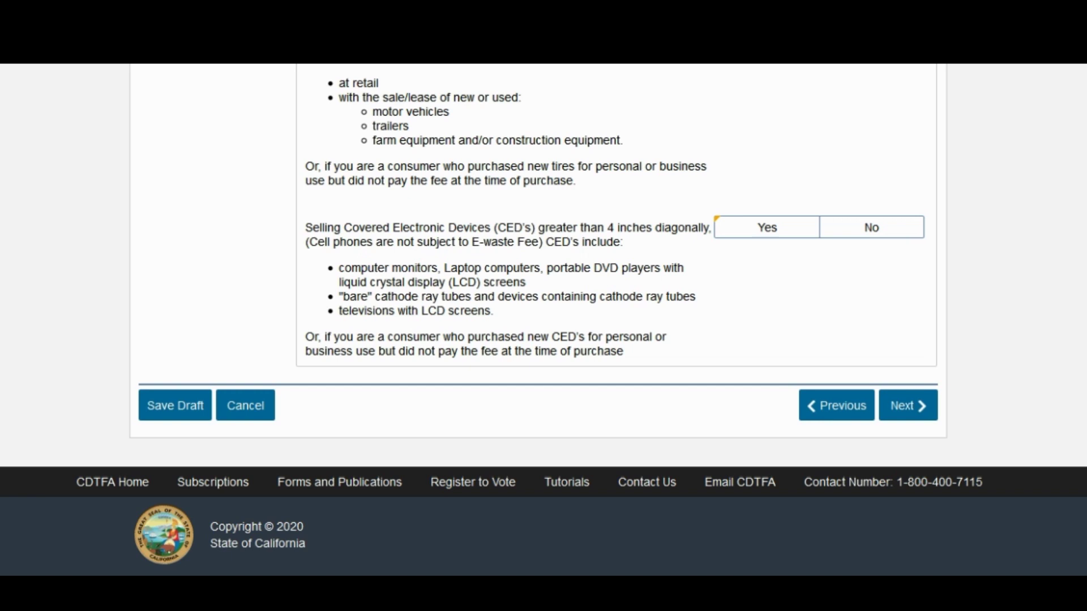
Answer No for alcoholic beverages, tobacco and nicotine products, new tires, and Covered Electronic Devices, and continue the questionnaire
{"action": "scroll", "coordinate": [544, 320], "scroll_direction": "down", "scroll_amount": 2}
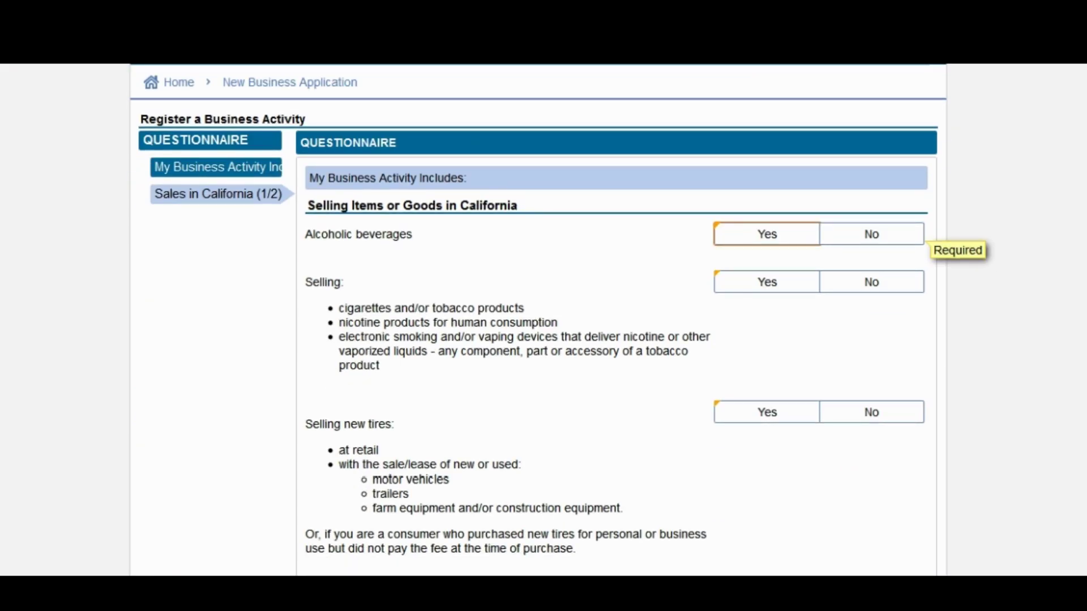
{"action": "left_click", "coordinate": [872, 233]}
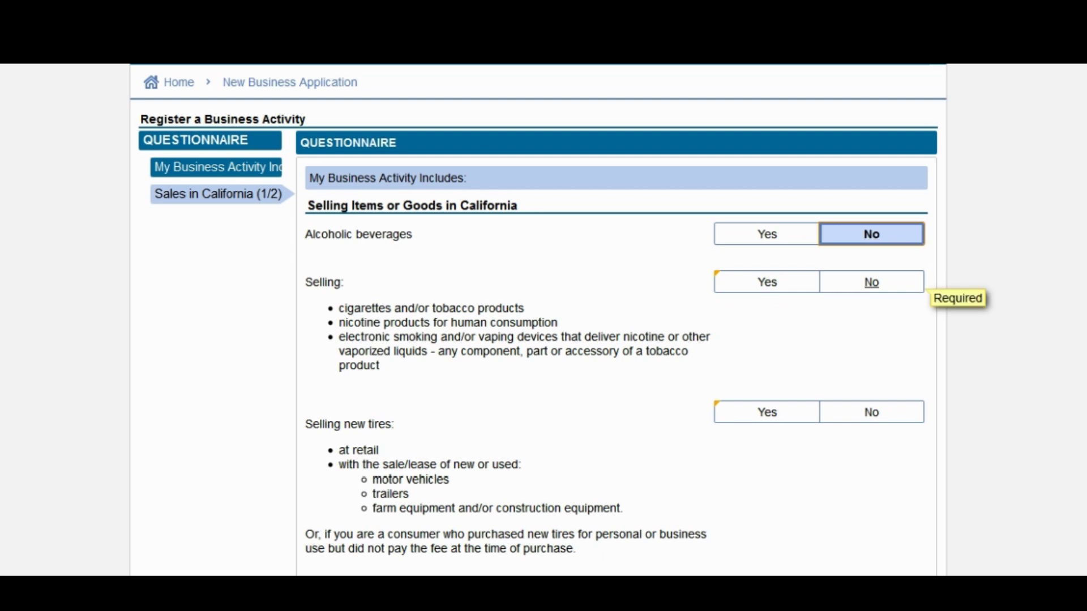
{"action": "left_click", "coordinate": [872, 282]}
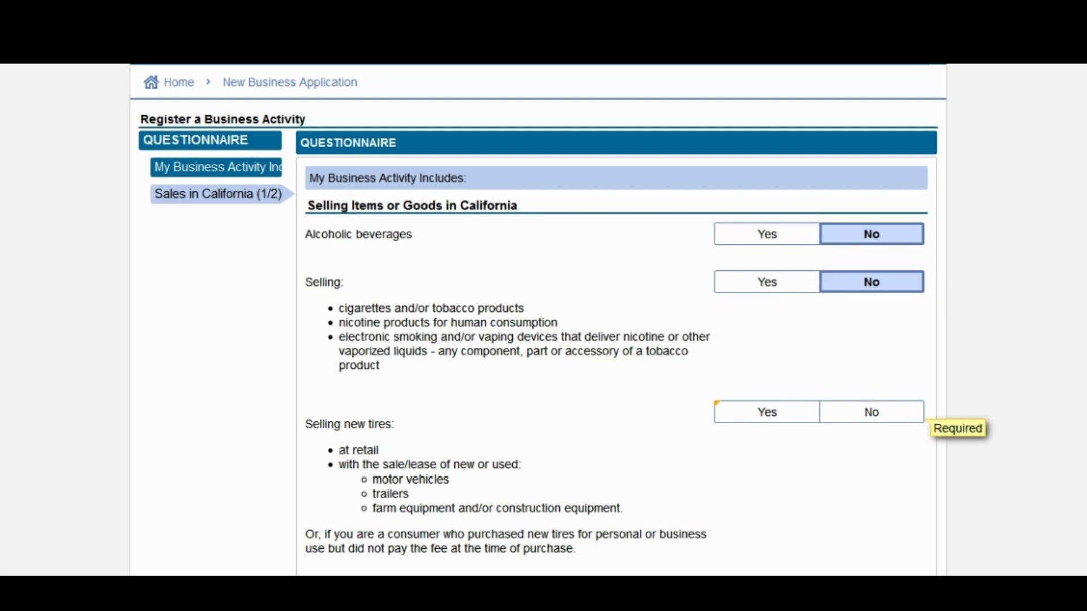
{"action": "left_click", "coordinate": [871, 412]}
{"action": "scroll", "coordinate": [872, 412], "scroll_direction": "down", "scroll_amount": 5}
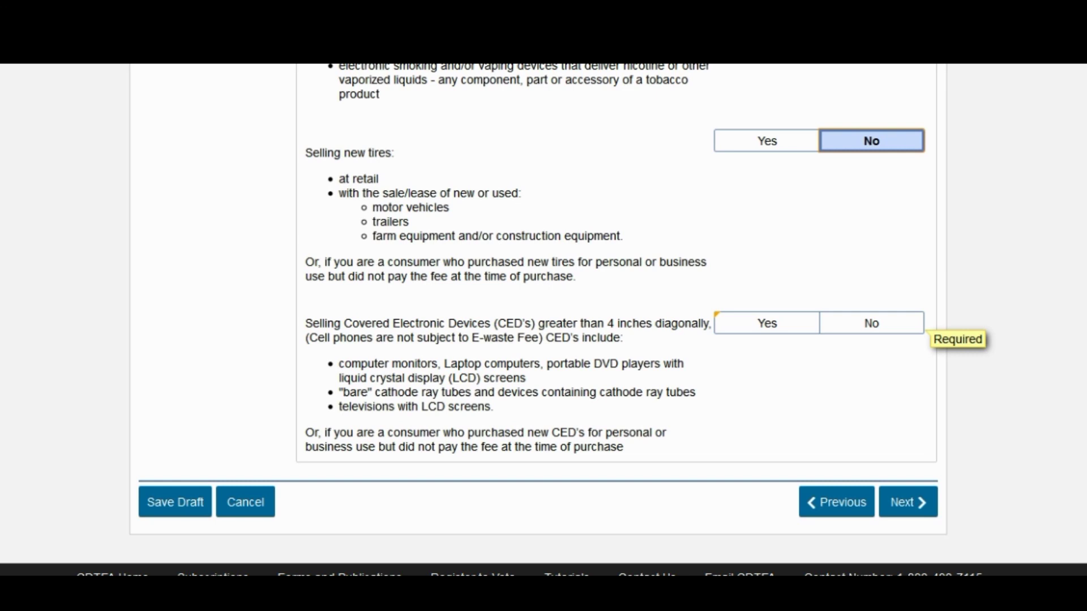
{"action": "left_click", "coordinate": [872, 323]}
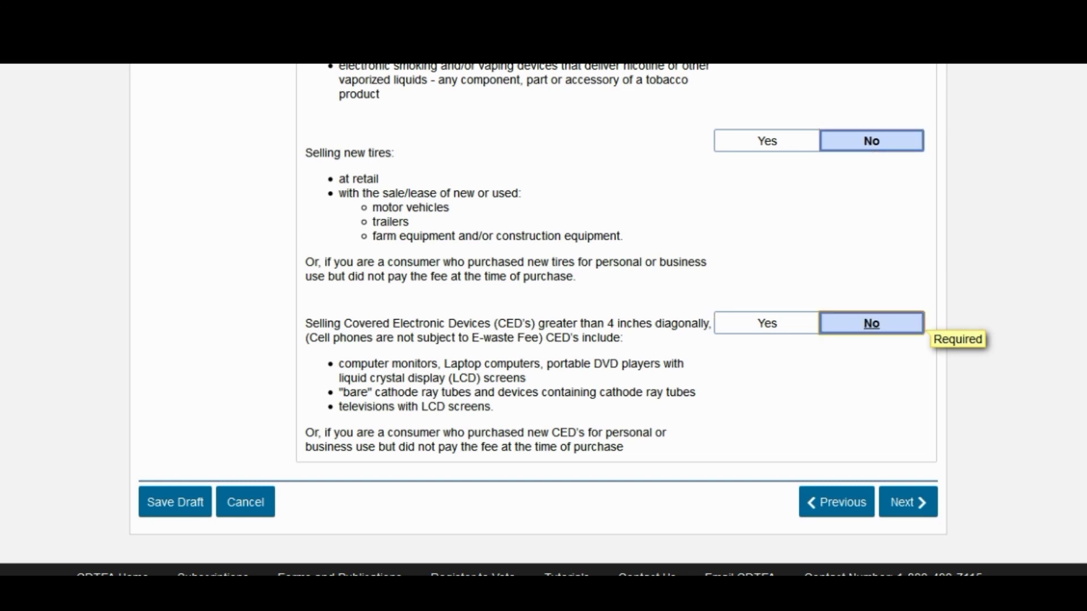
{"action": "left_click", "coordinate": [908, 502]}
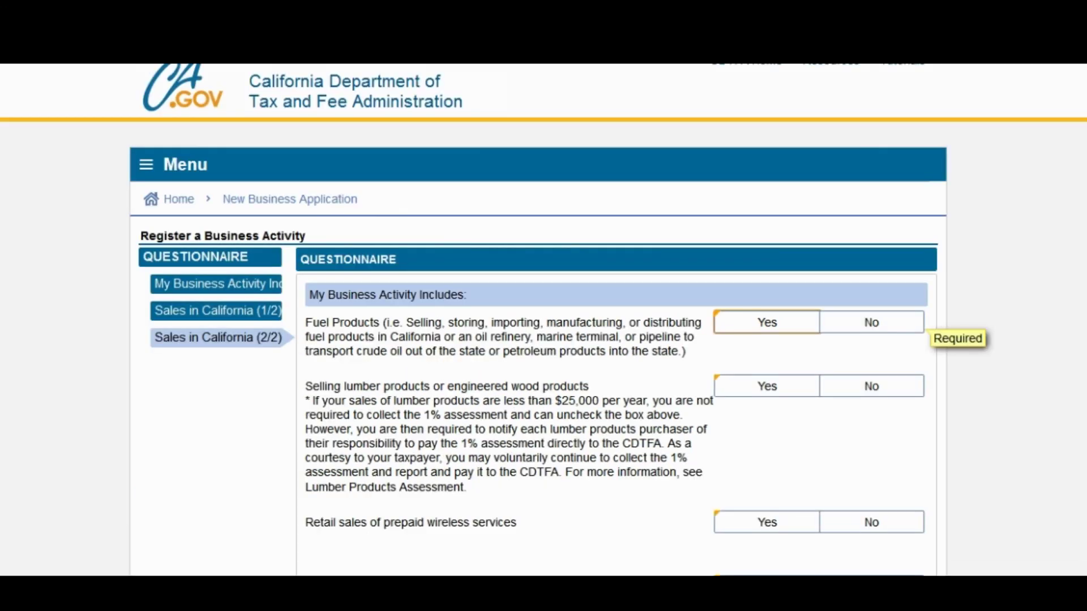
Answer No for fuel products, lumber products, prepaid wireless services, and lead-acid batteries, and continue the questionnaire
{"action": "scroll", "coordinate": [544, 320], "scroll_direction": "down", "scroll_amount": 2}
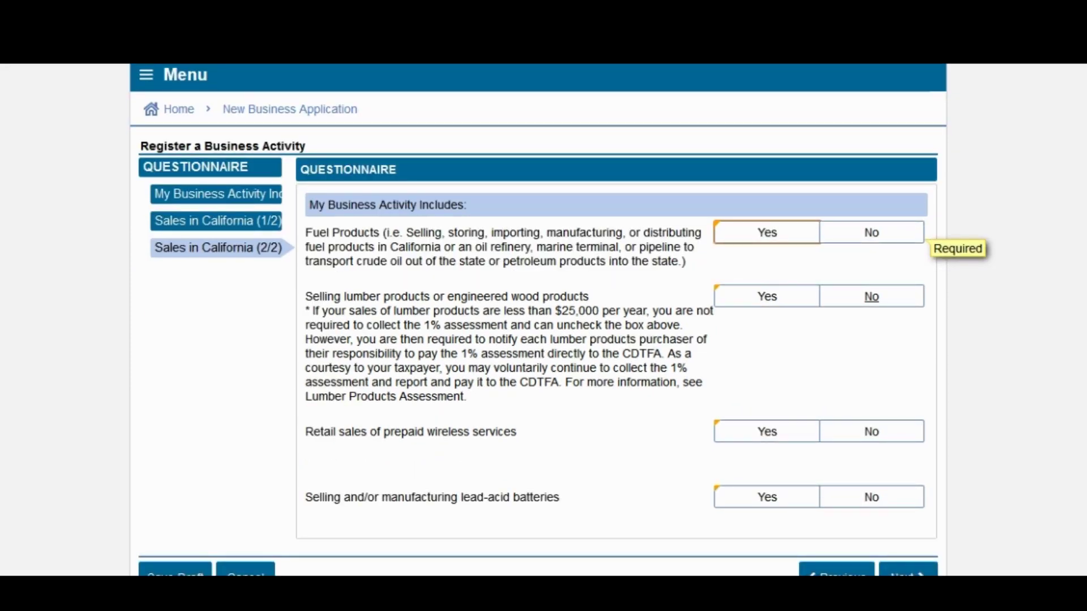
{"action": "left_click", "coordinate": [872, 233]}
{"action": "left_click", "coordinate": [872, 297]}
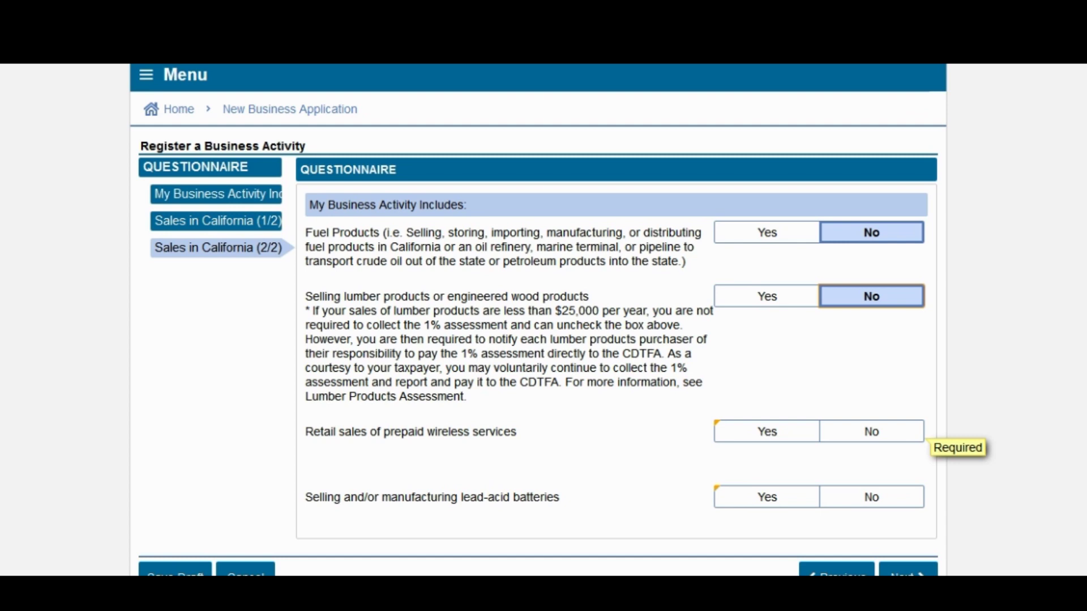
{"action": "left_click", "coordinate": [872, 432]}
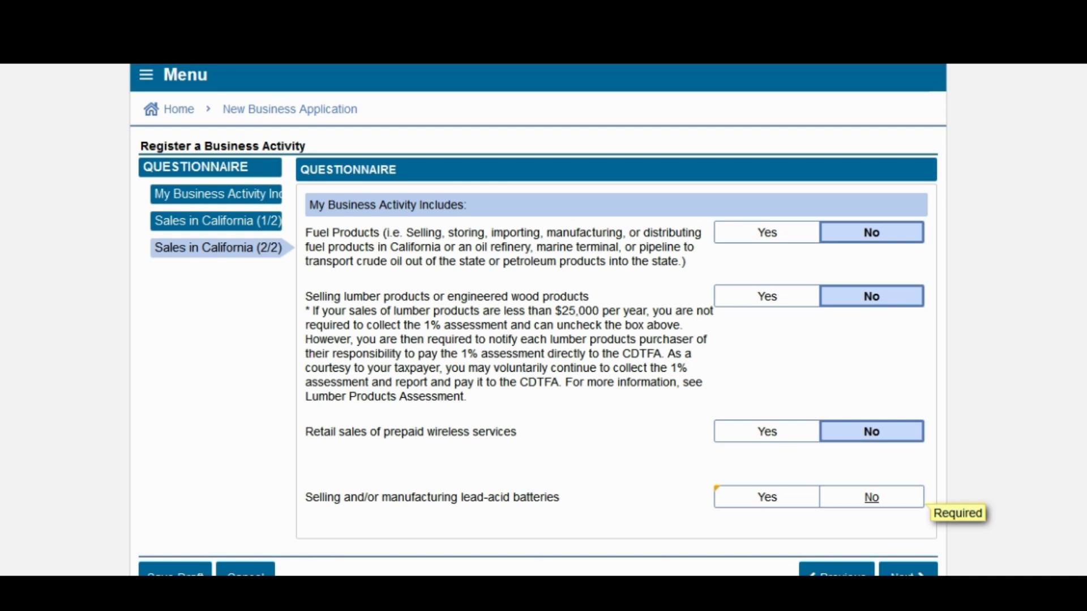
{"action": "left_click", "coordinate": [871, 498]}
{"action": "scroll", "coordinate": [872, 497], "scroll_direction": "down", "scroll_amount": 2}
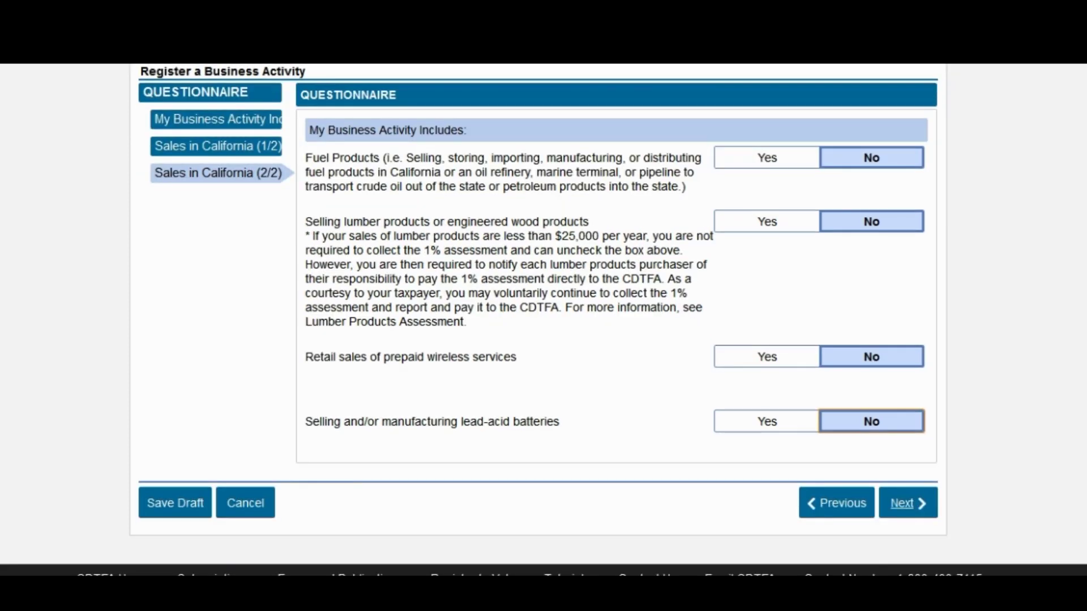
{"action": "left_click", "coordinate": [903, 503]}
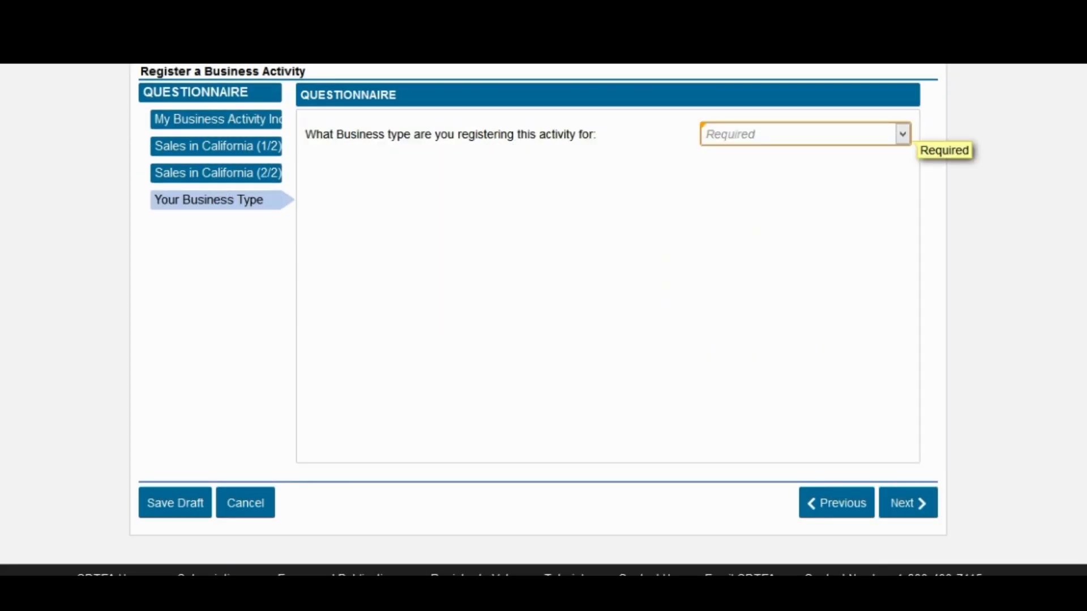
Open the business type choices, and choose SSN as the taxpayer's Primary Identification Type
{"action": "key", "text": "alt+Down"}
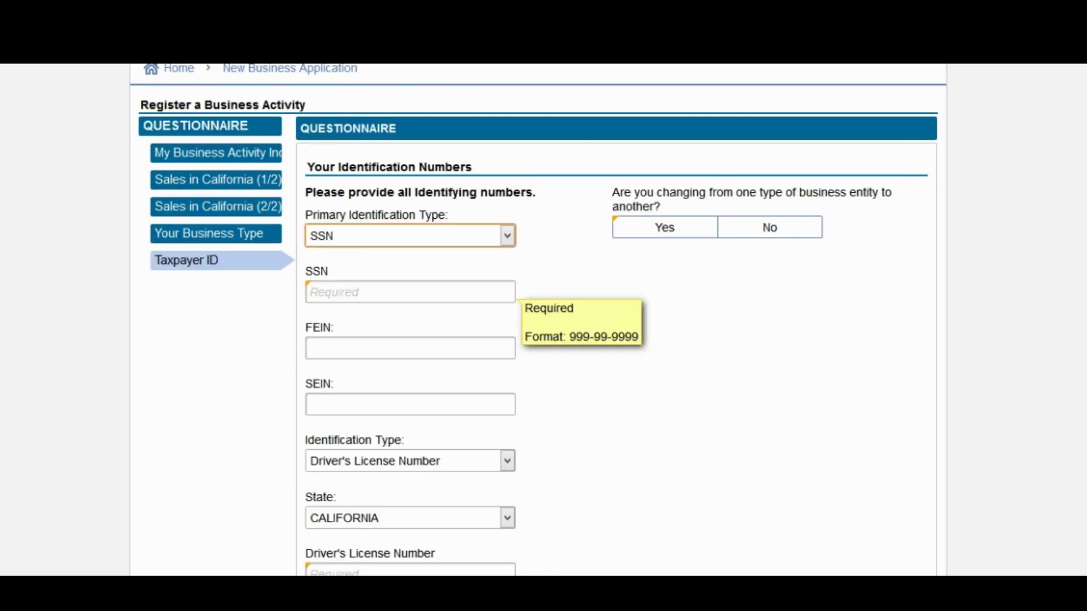
{"action": "key", "text": "alt+Down"}
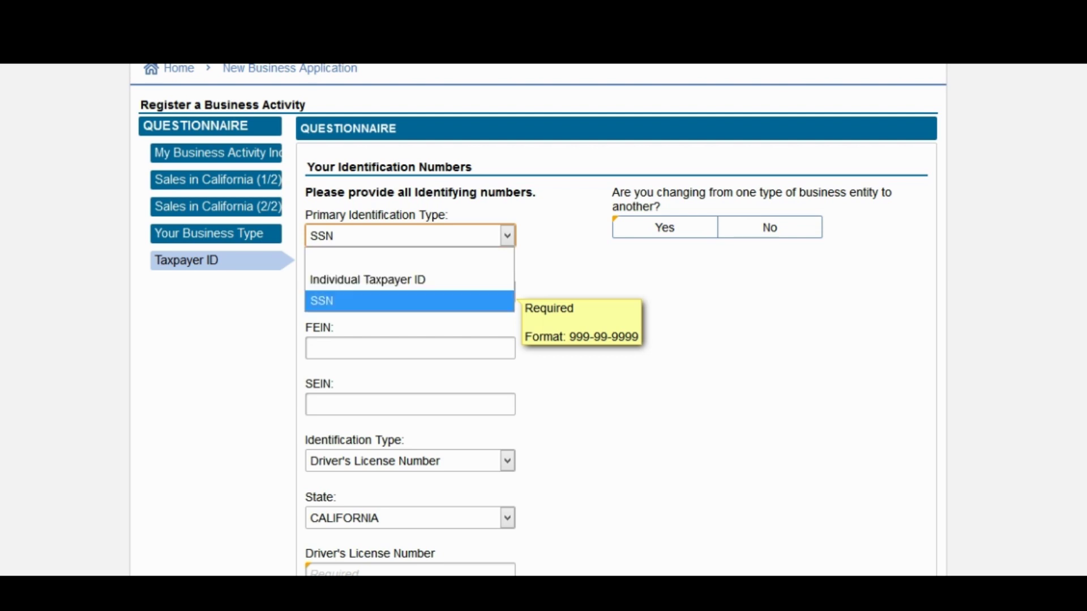
{"action": "key", "text": "Up"}
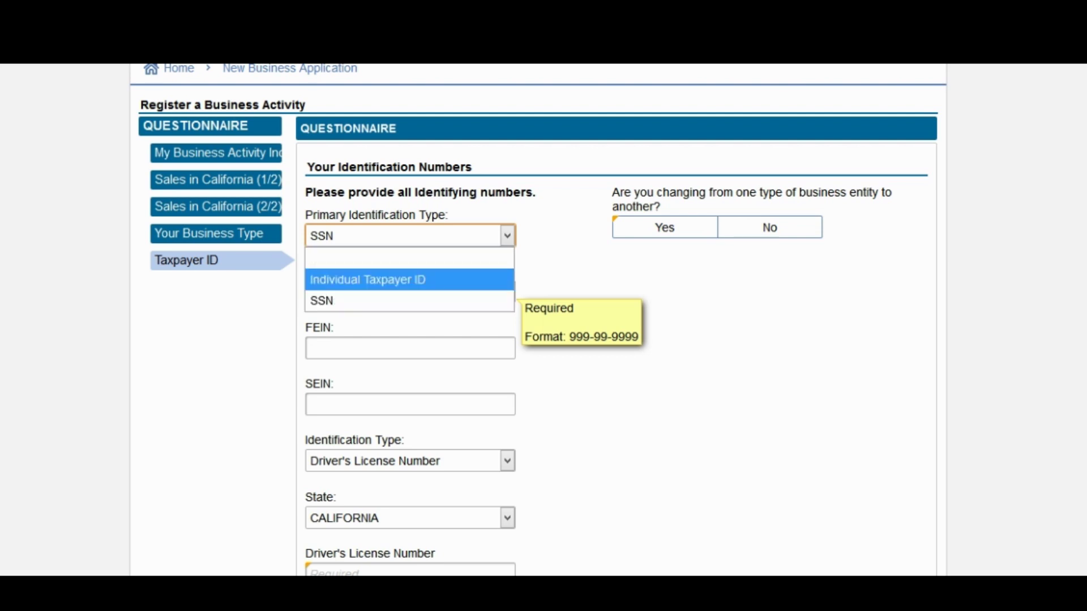
{"action": "key", "text": "Down"}
{"action": "key", "text": "Return"}
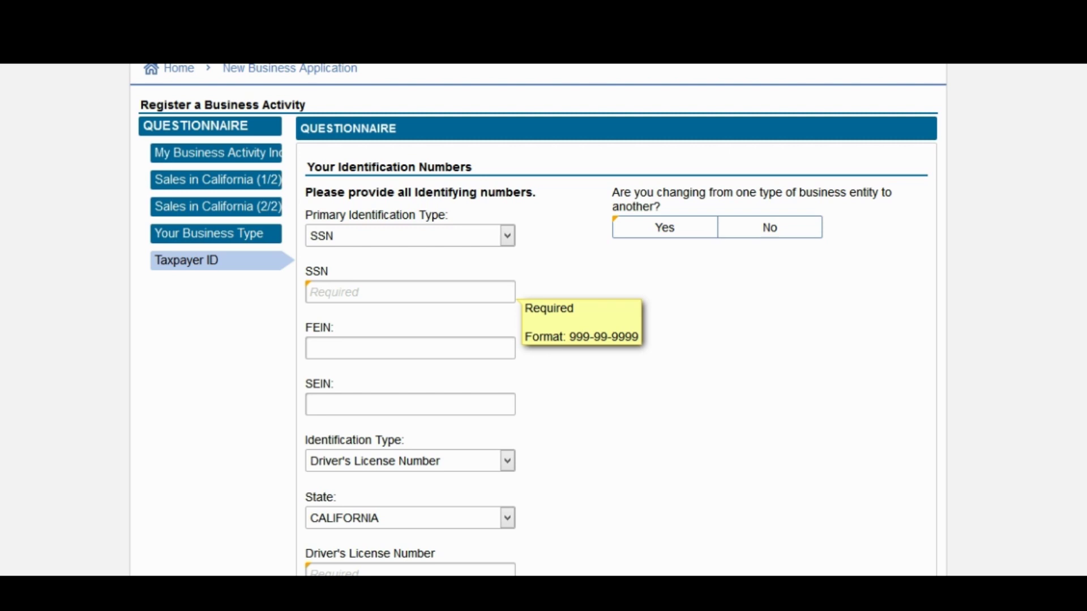
Check the expected number formats of the SSN, FEIN, and SEIN fields
{"action": "left_click", "coordinate": [410, 292]}
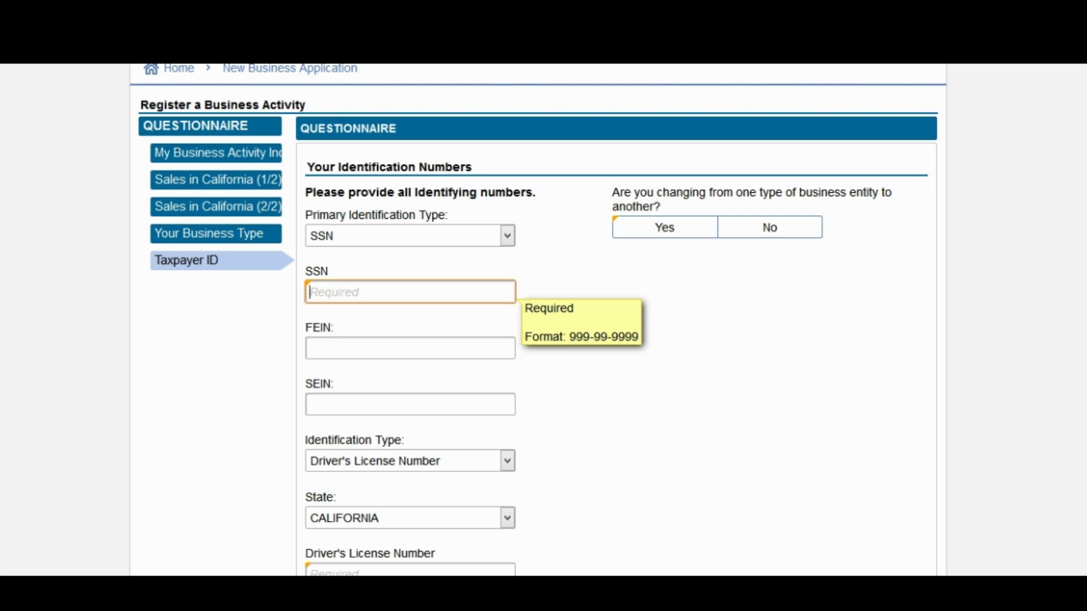
{"action": "left_click", "coordinate": [410, 348]}
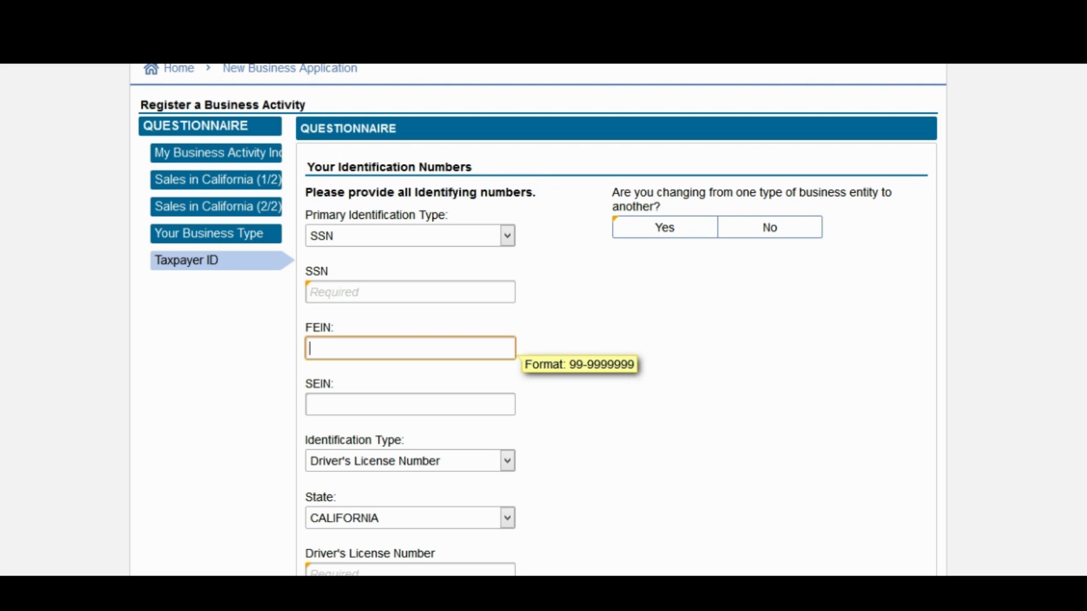
{"action": "left_click", "coordinate": [410, 404]}
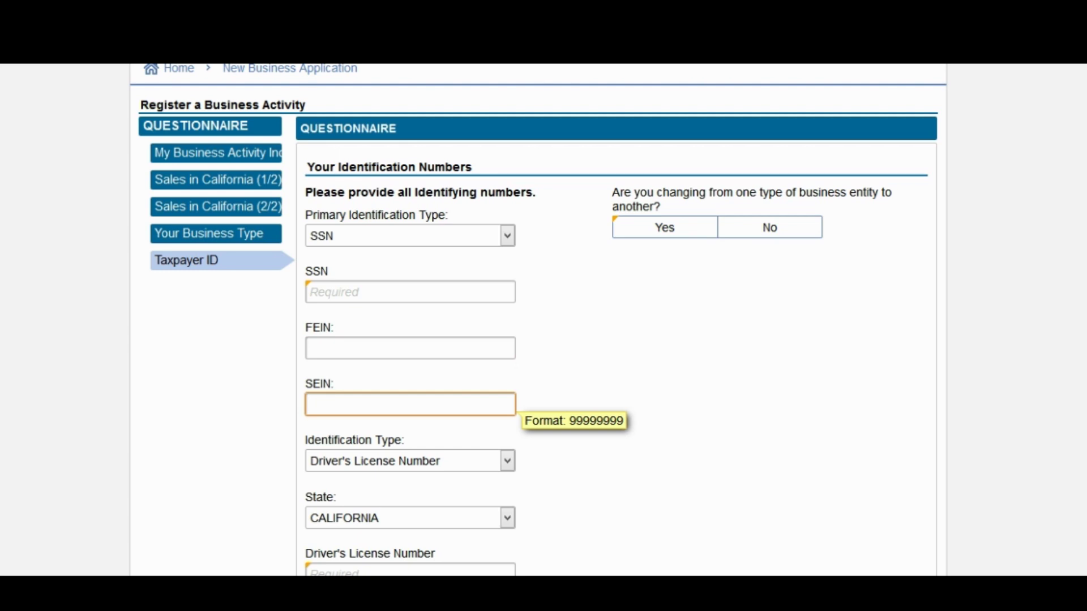
{"action": "left_click", "coordinate": [411, 293]}
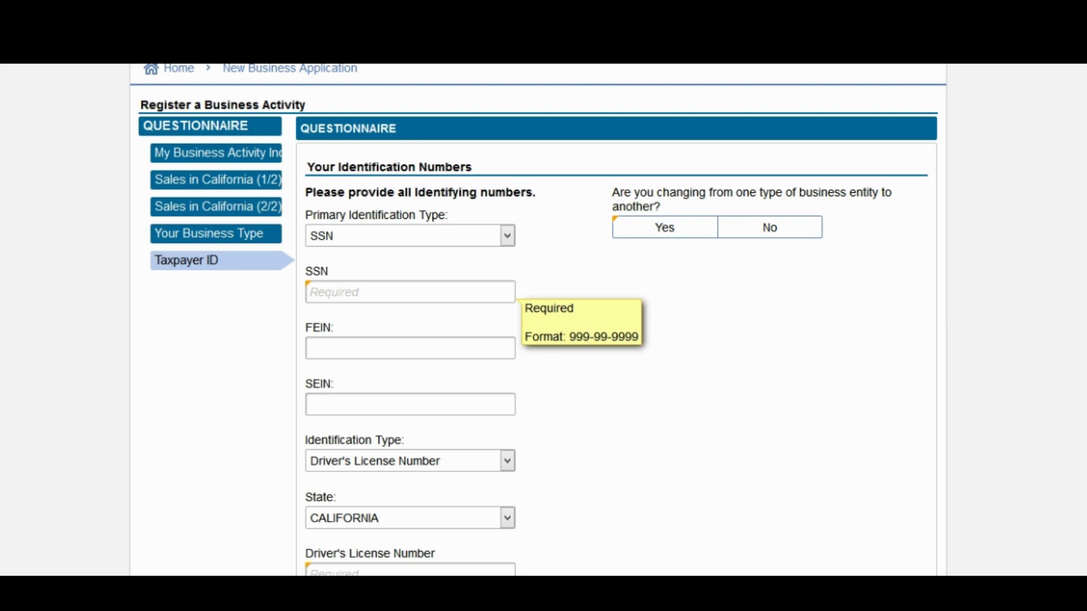
Answer No to changing the business entity type, and choose Driver's License Number as the identification type, activating its number field
{"action": "left_click", "coordinate": [769, 227]}
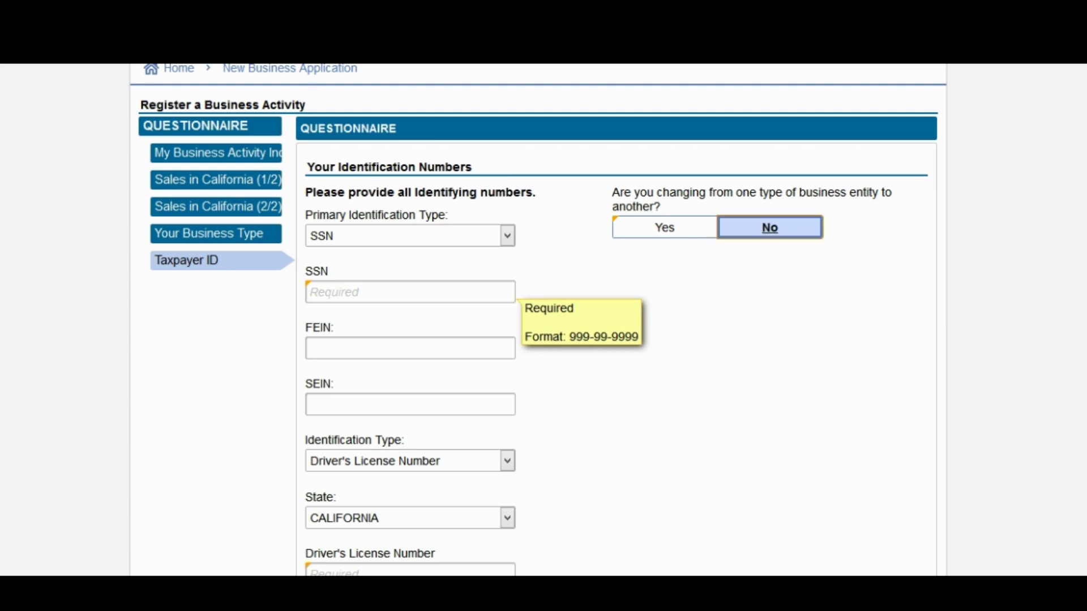
{"action": "scroll", "coordinate": [538, 317], "scroll_direction": "down", "scroll_amount": 3}
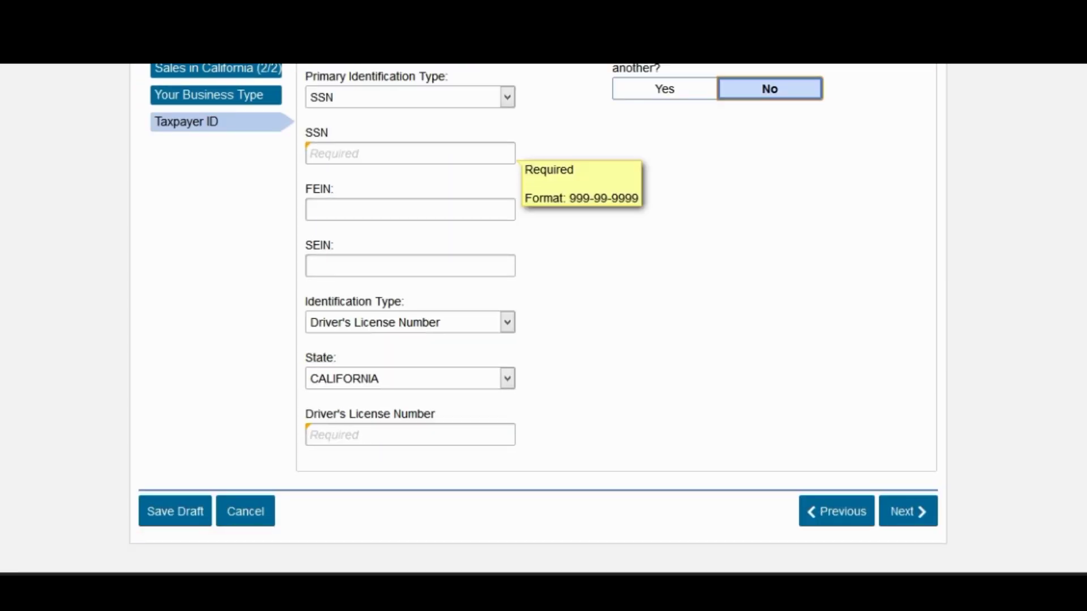
{"action": "left_click", "coordinate": [410, 322]}
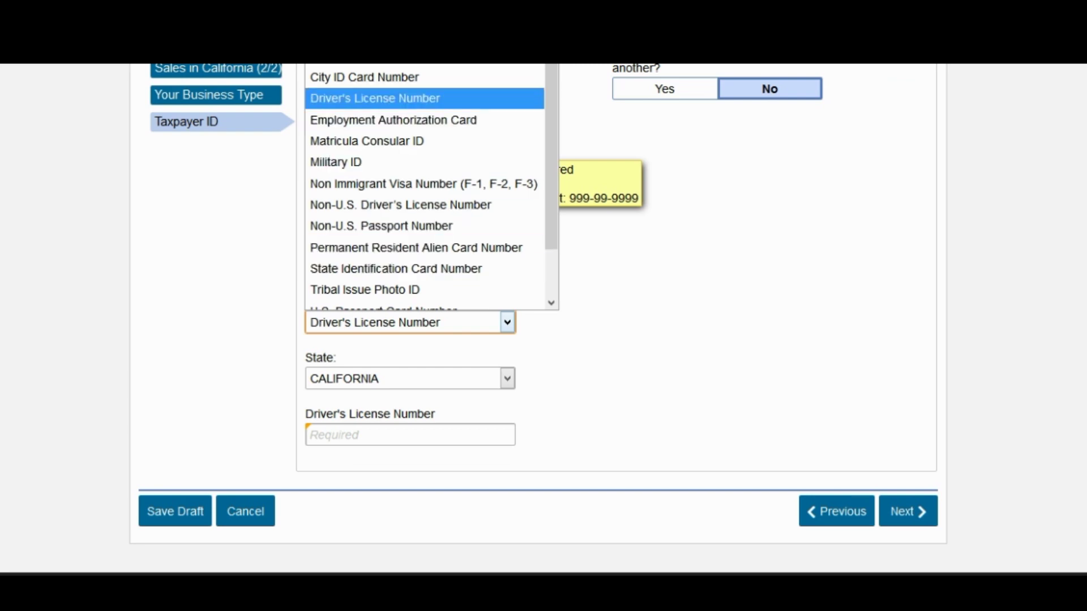
{"action": "left_click", "coordinate": [374, 98]}
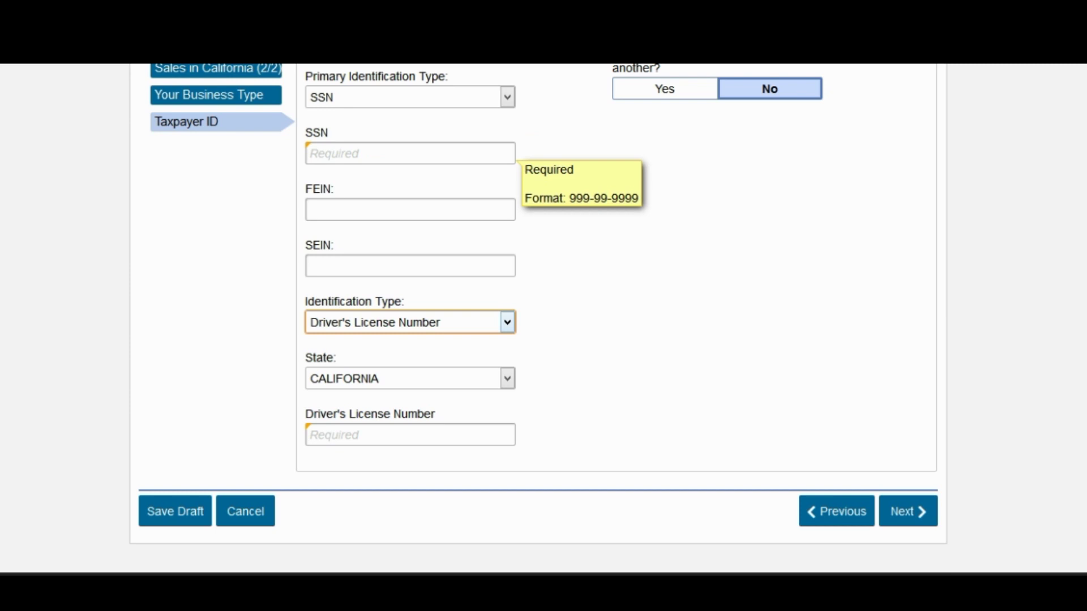
{"action": "left_click", "coordinate": [410, 435]}
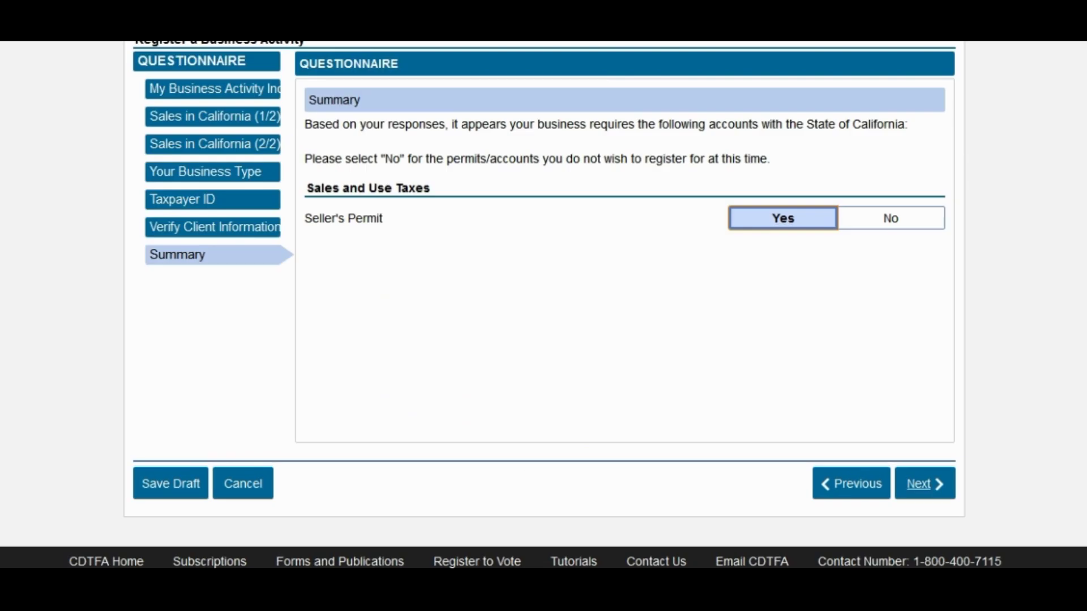
Accept the Seller's Permit registration and answer Yes to credit card payments, internet sales, and internet sales through a third party
{"action": "left_click", "coordinate": [923, 483]}
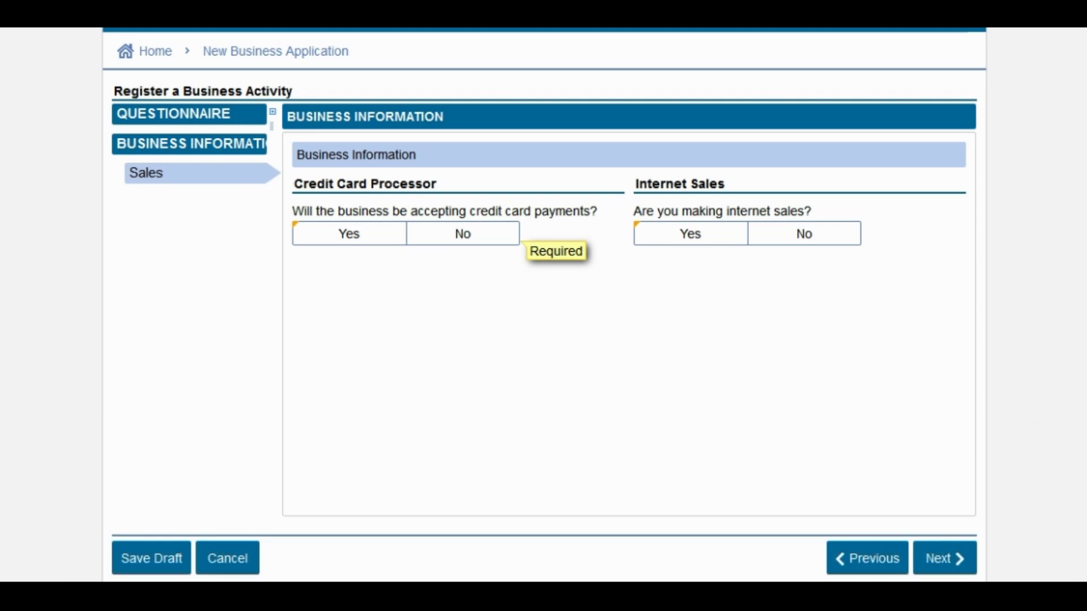
{"action": "left_click", "coordinate": [349, 233]}
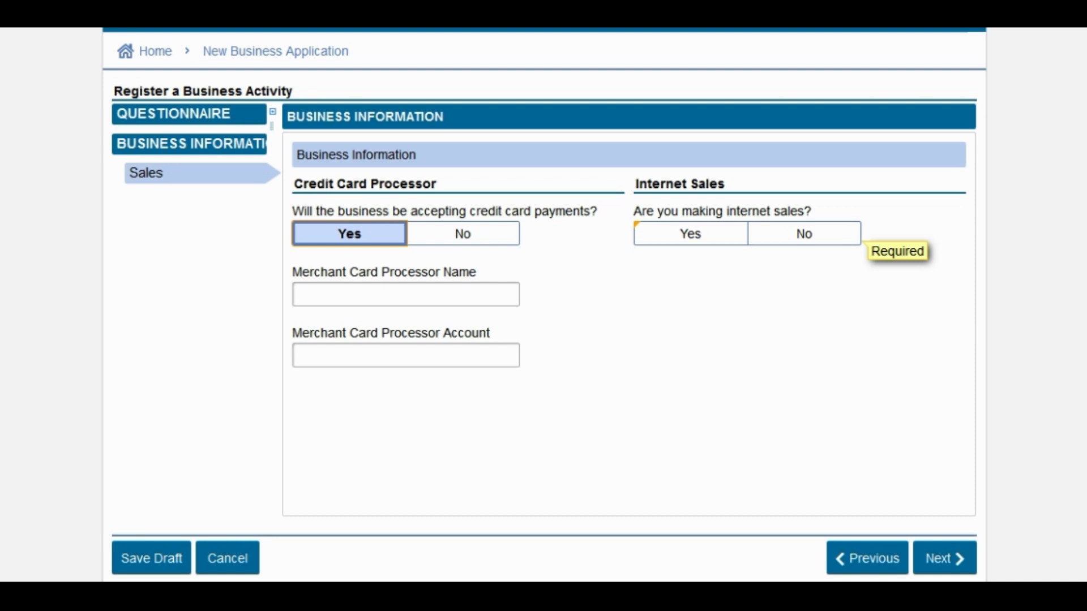
{"action": "left_click", "coordinate": [690, 234]}
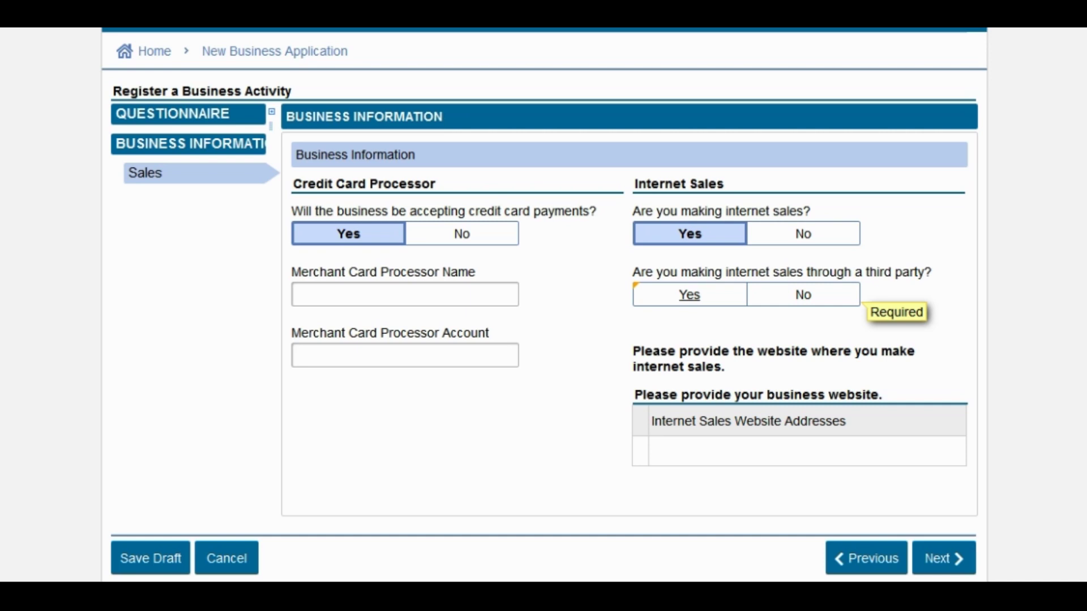
{"action": "left_click", "coordinate": [690, 295]}
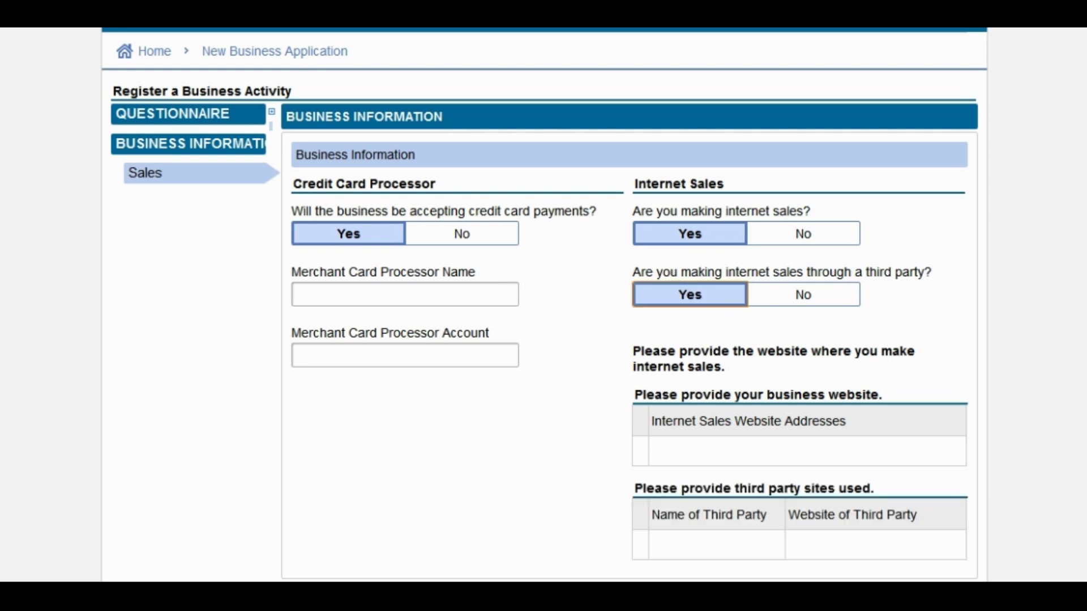
{"action": "scroll", "coordinate": [544, 306], "scroll_direction": "down", "scroll_amount": 2}
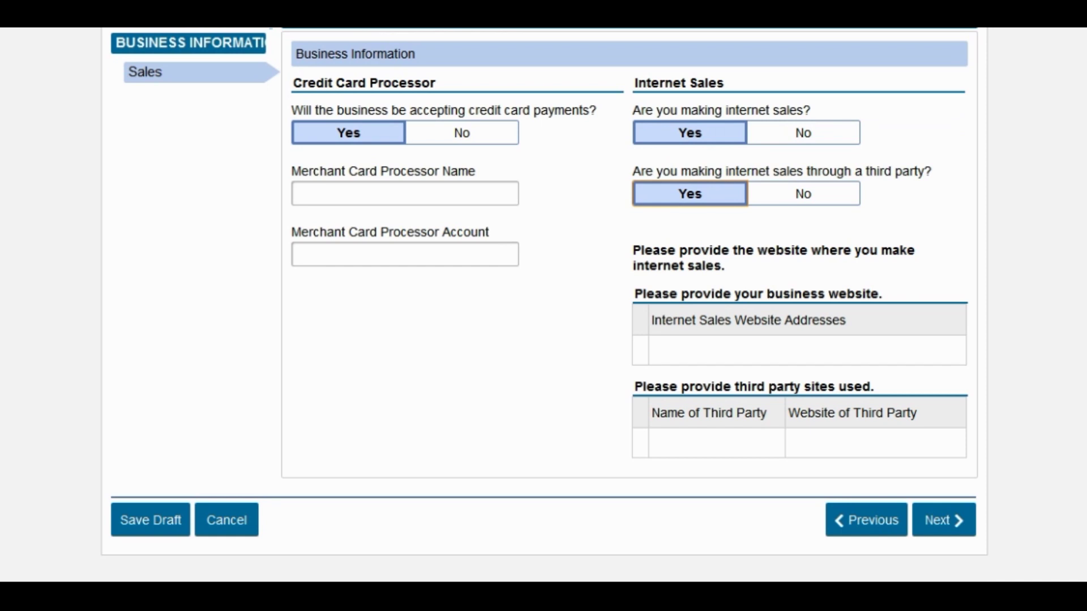
{"action": "left_click", "coordinate": [806, 349]}
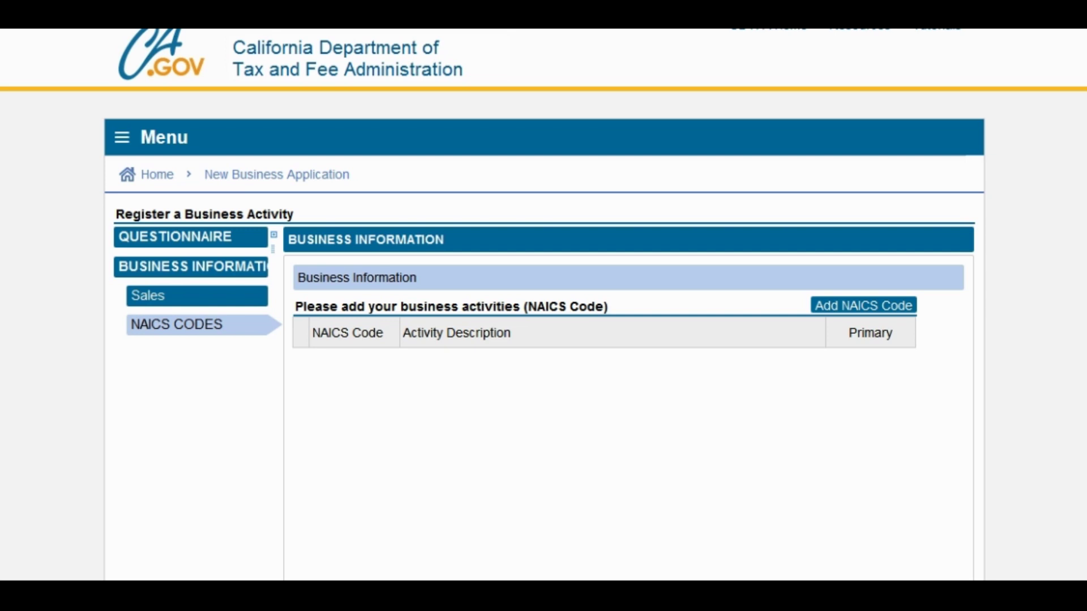
Search the business activity codes for photography, add NAICS code 541921 (Photography Studios, Portrait), and continue the application
{"action": "left_click", "coordinate": [864, 305]}
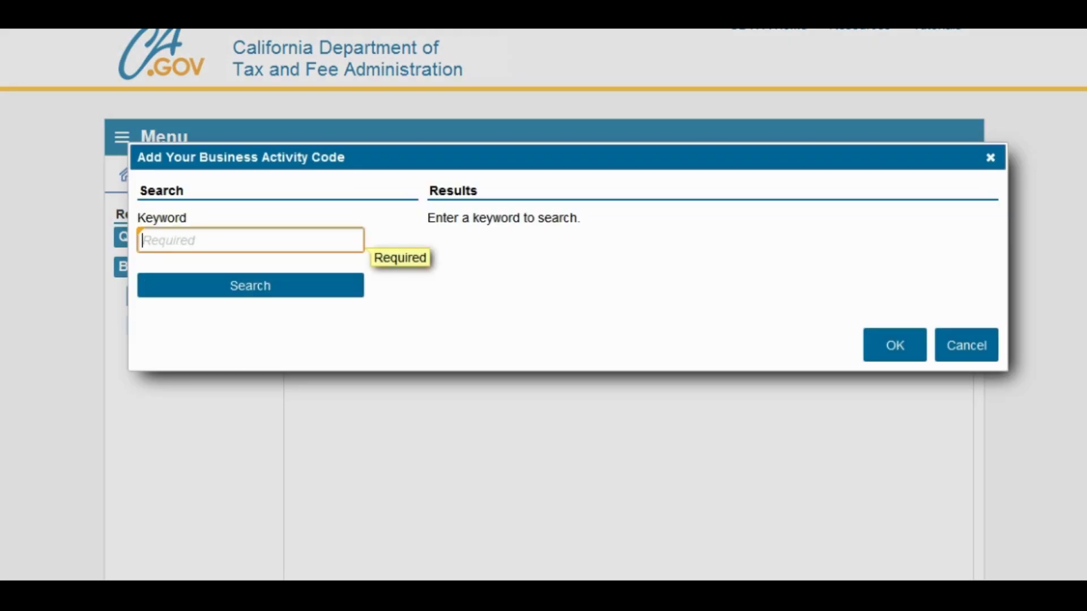
{"action": "type", "text": "photography"}
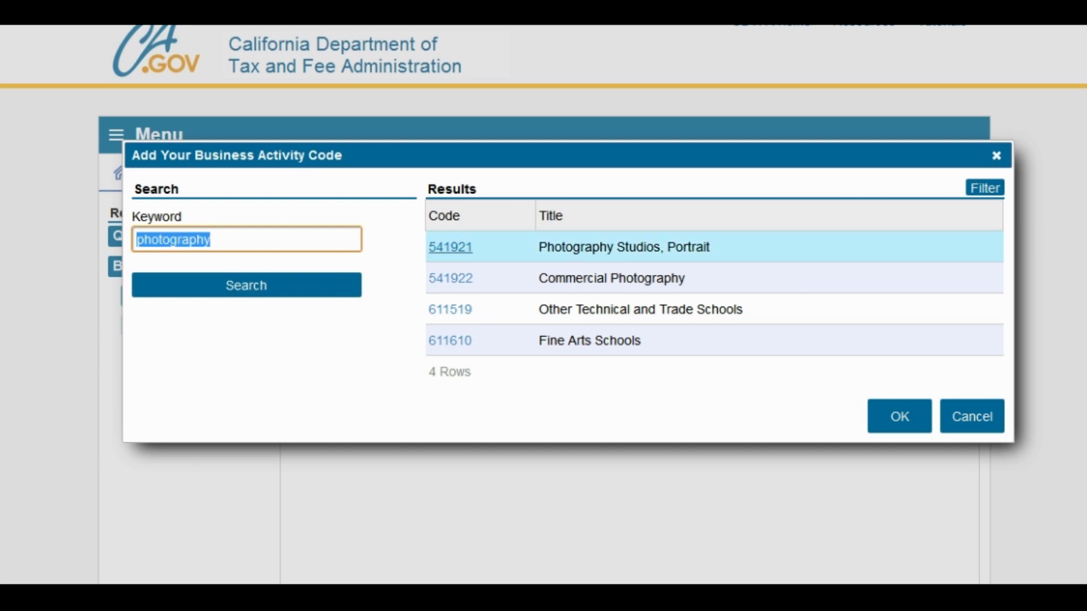
{"action": "left_click", "coordinate": [453, 247]}
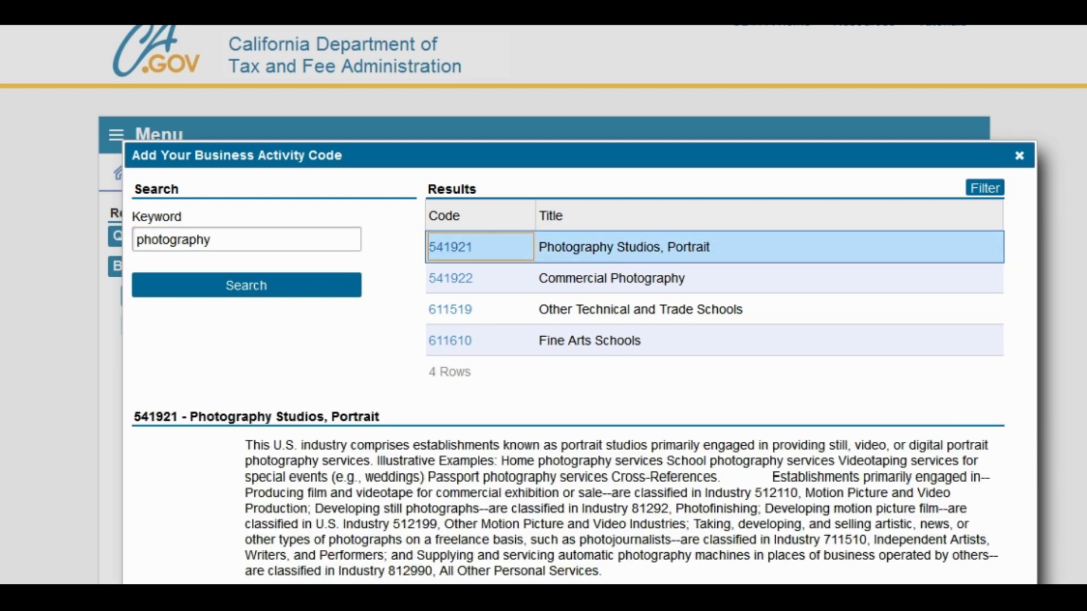
{"action": "scroll", "coordinate": [566, 306], "scroll_direction": "down", "scroll_amount": 4}
{"action": "left_click", "coordinate": [922, 449]}
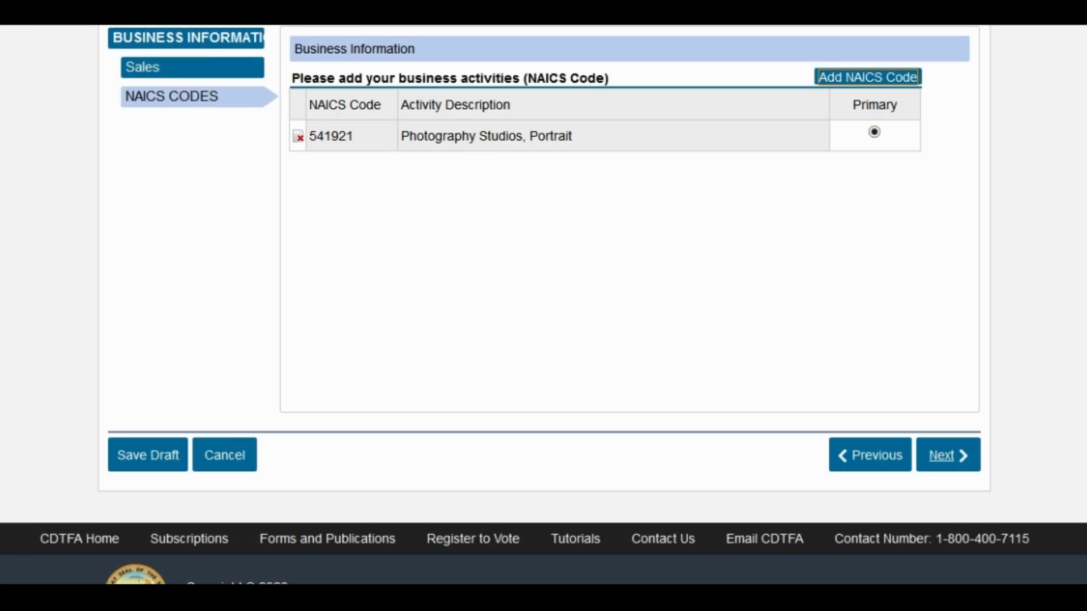
{"action": "left_click", "coordinate": [941, 456]}
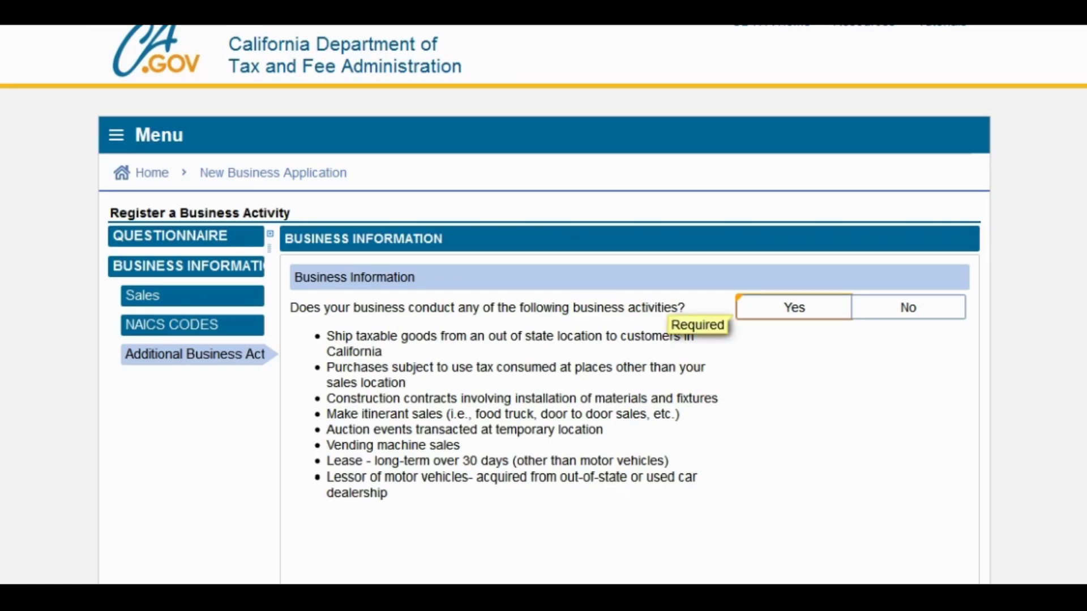
Answer No to the additional business activities and No to the location being for a temporary event, and continue
{"action": "scroll", "coordinate": [544, 306], "scroll_direction": "down", "scroll_amount": 1}
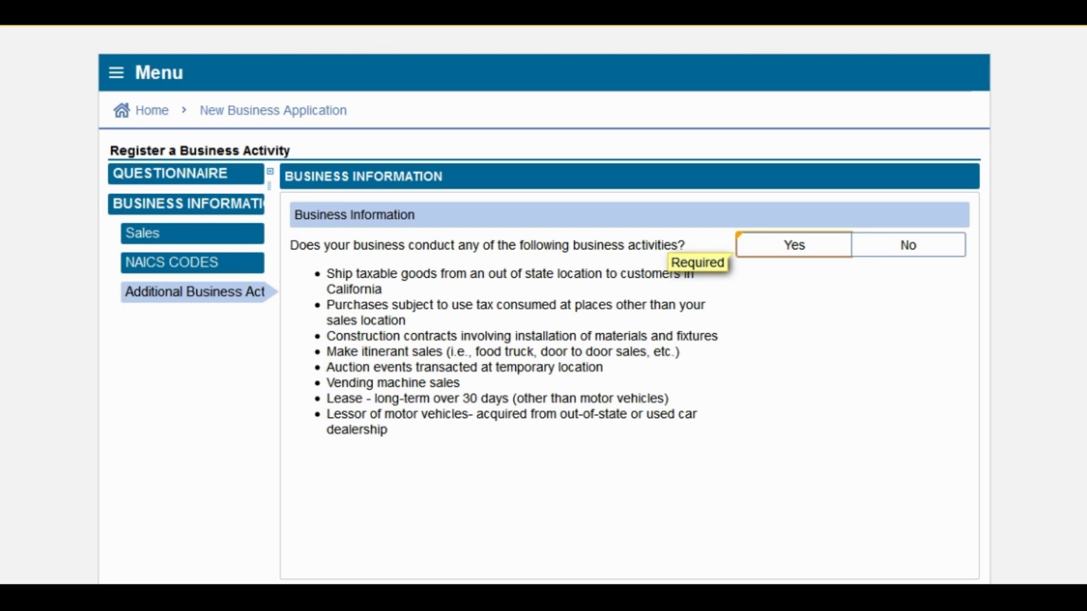
{"action": "scroll", "coordinate": [543, 306], "scroll_direction": "down", "scroll_amount": 1}
{"action": "left_click", "coordinate": [906, 194]}
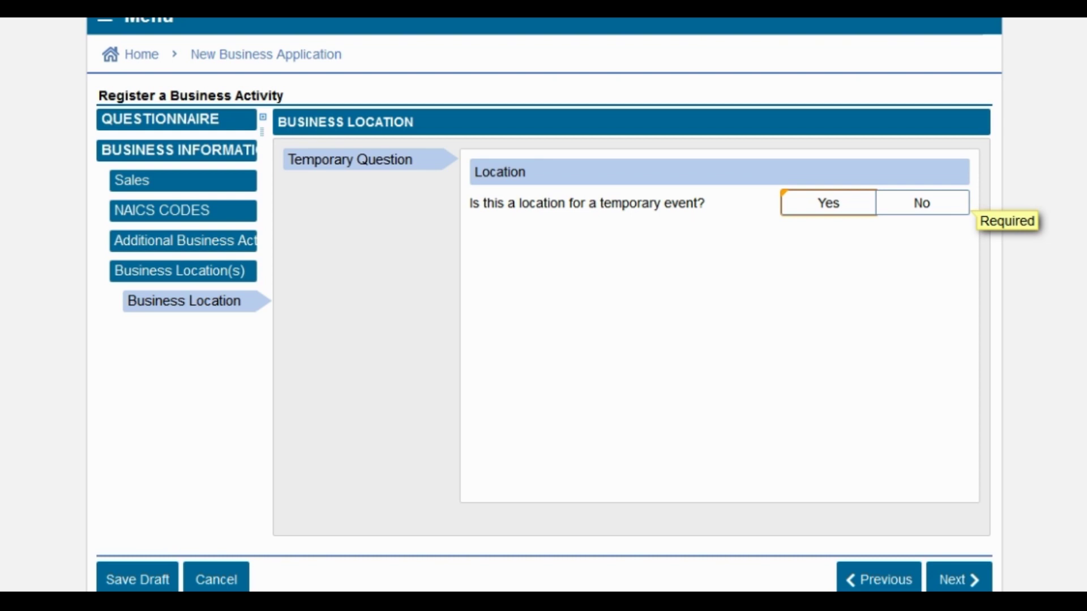
{"action": "left_click", "coordinate": [922, 203]}
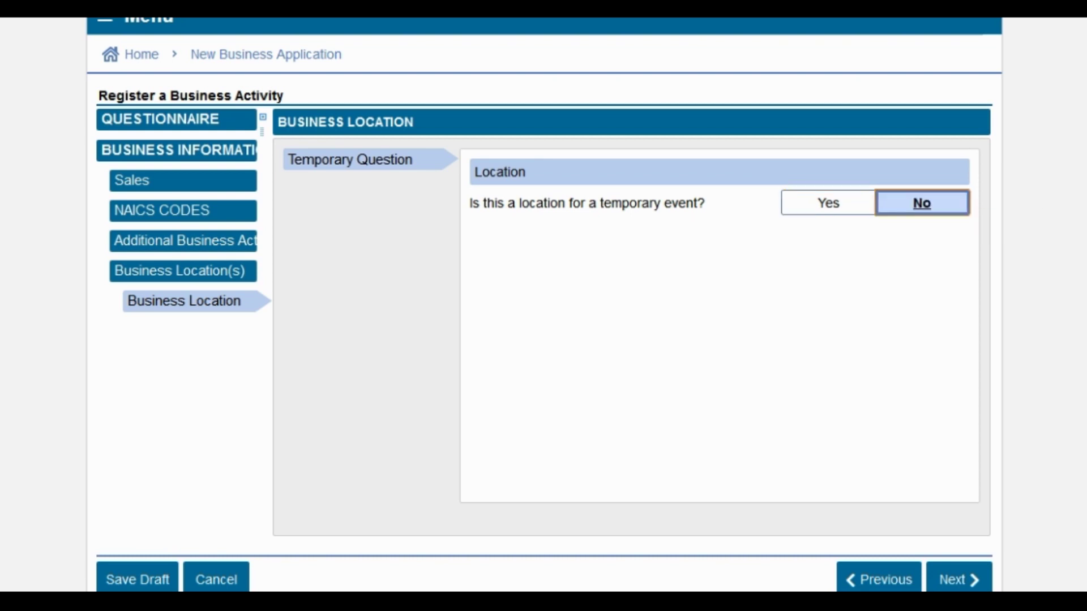
{"action": "left_click", "coordinate": [959, 579]}
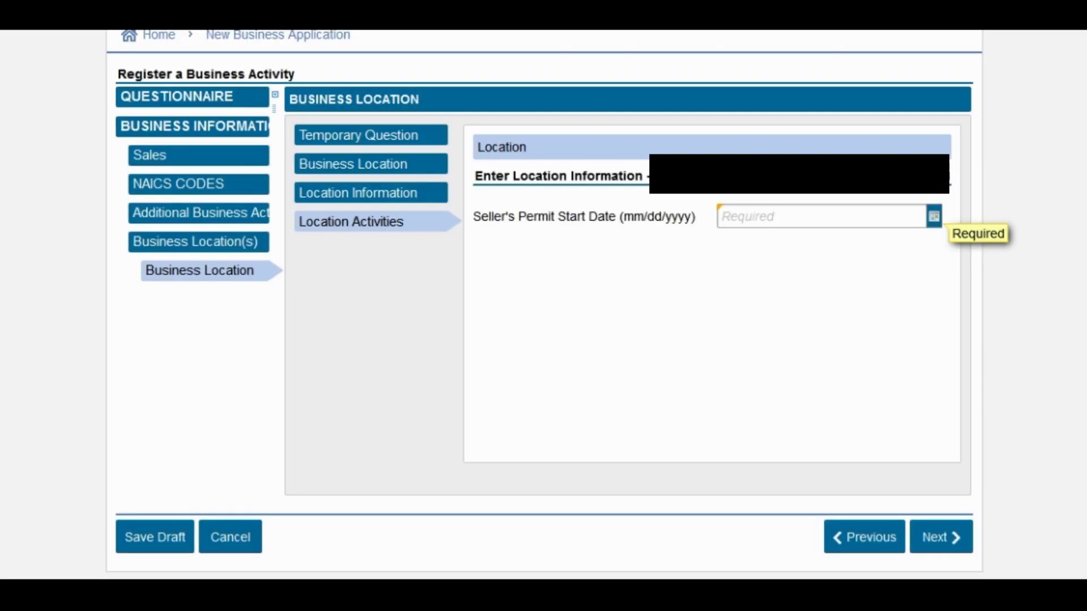
Set the location's Seller's Permit Start Date to 29-Oct-2020 and continue
{"action": "left_click", "coordinate": [821, 216]}
{"action": "key", "text": "Tab"}
{"action": "key", "text": "Return"}
{"action": "left_click", "coordinate": [858, 388]}
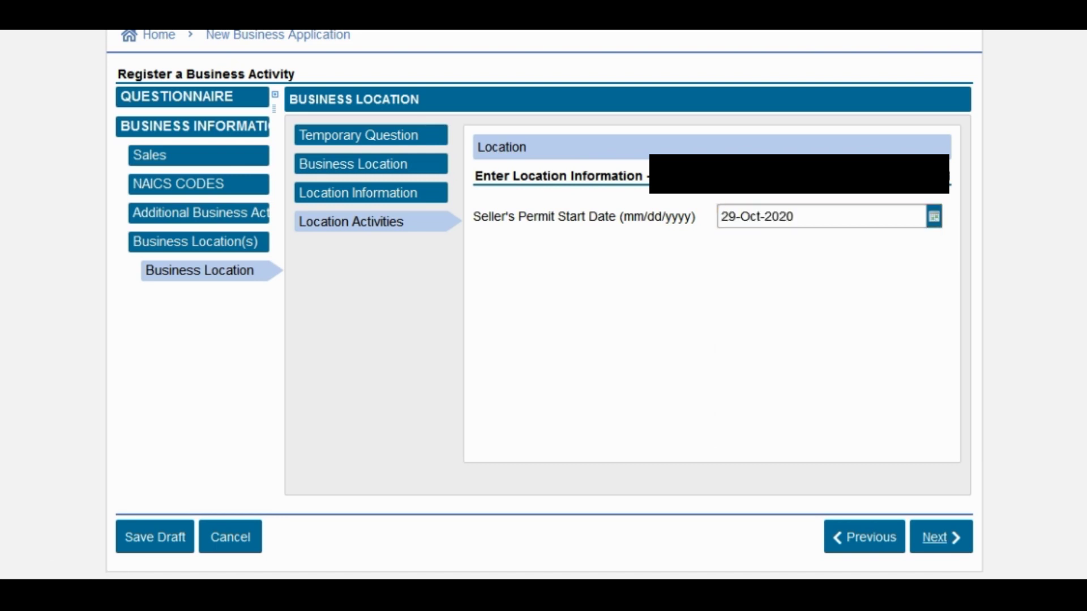
{"action": "left_click", "coordinate": [941, 537]}
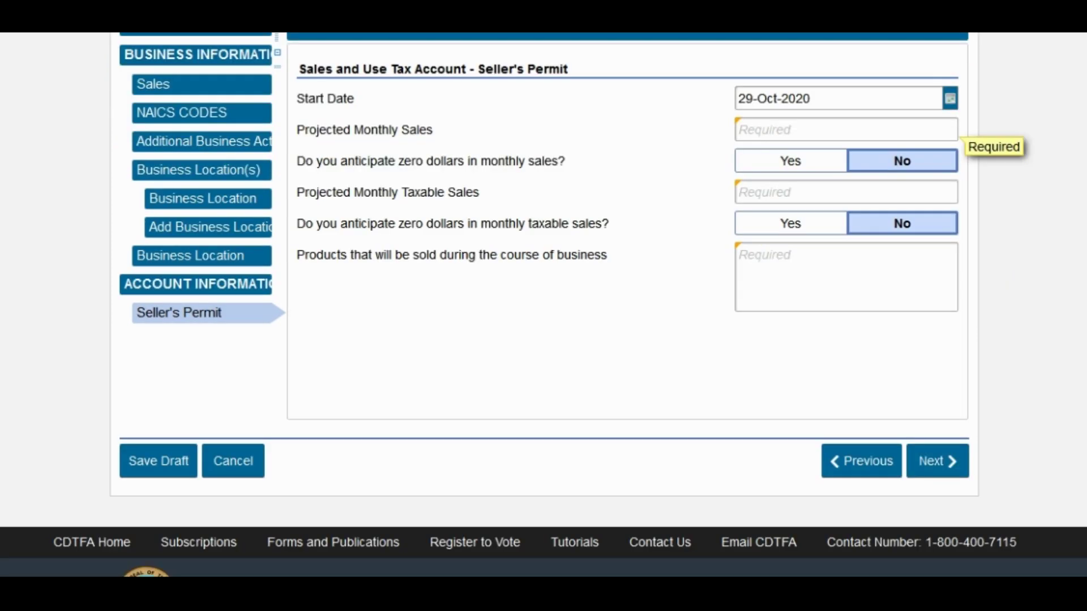
Enter 5000 as the Projected Monthly Sales for the Seller's Permit account
{"action": "left_click", "coordinate": [954, 130]}
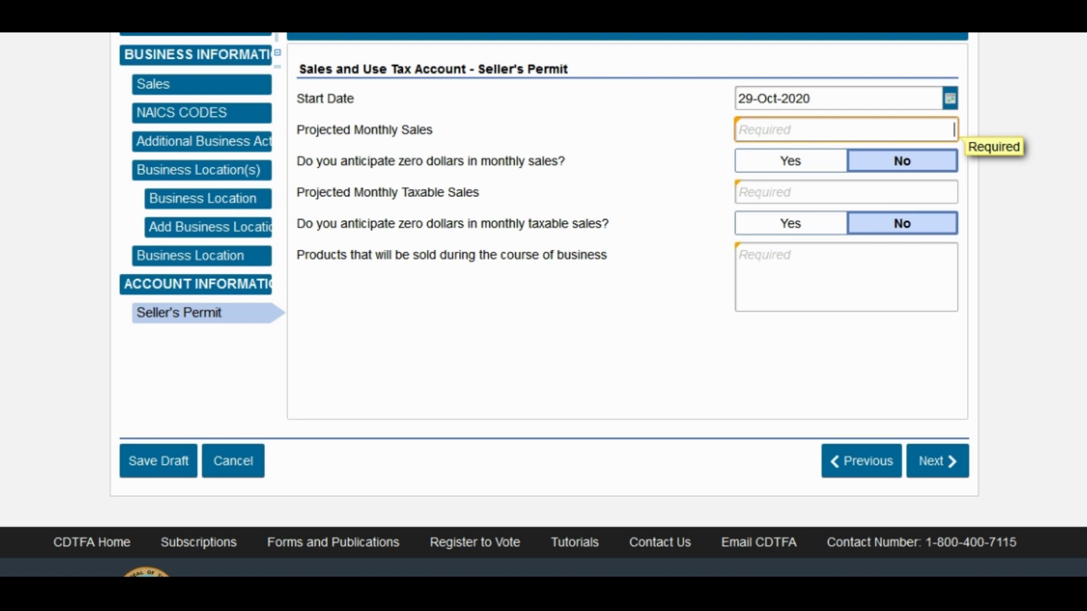
{"action": "type", "text": "5000"}
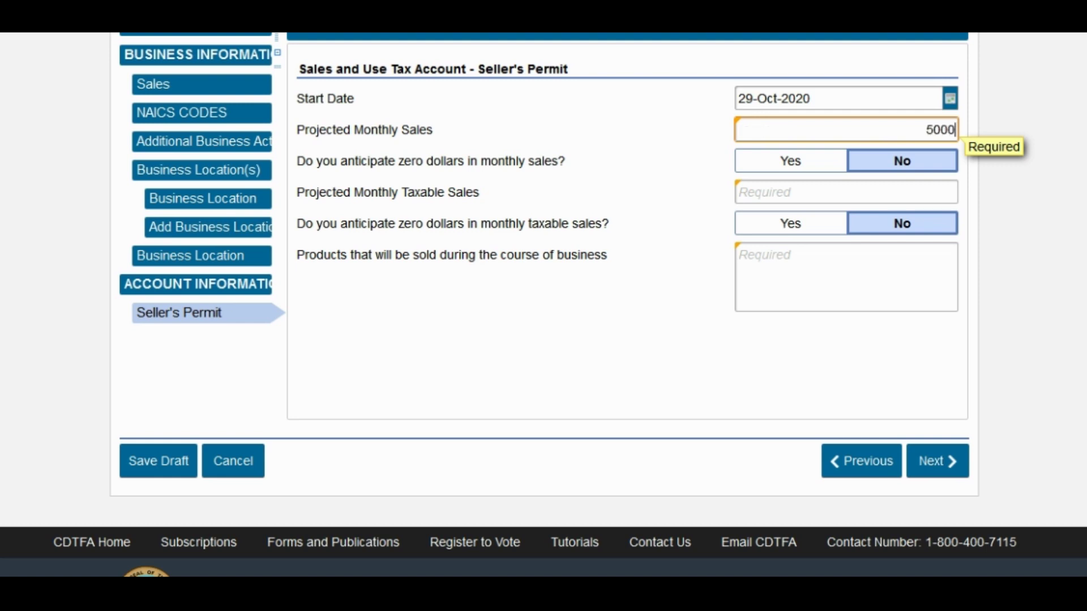
{"action": "key", "text": "Tab"}
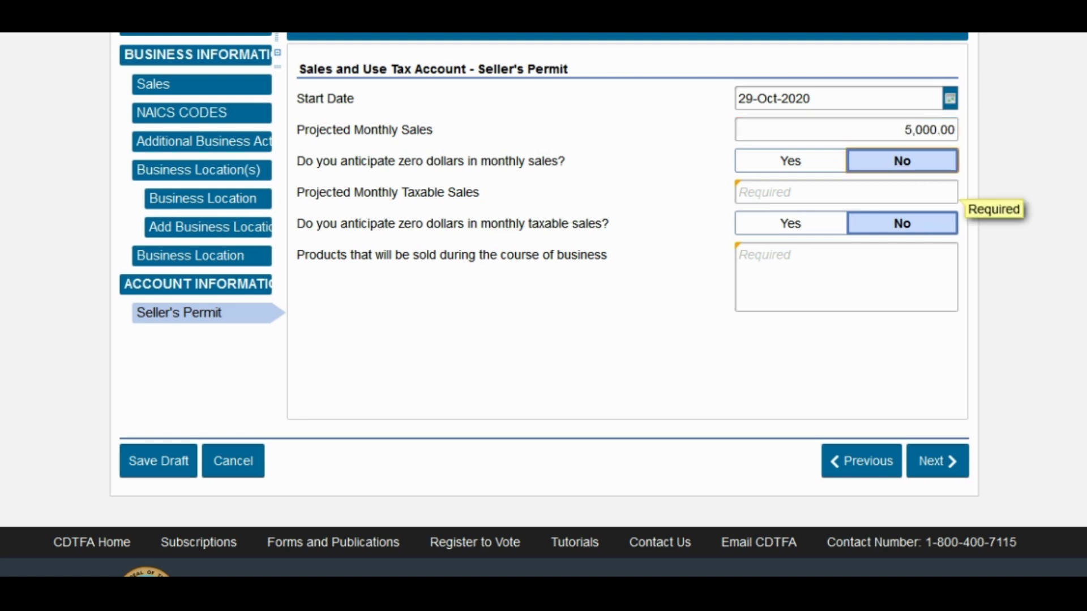
{"action": "key", "text": "Tab"}
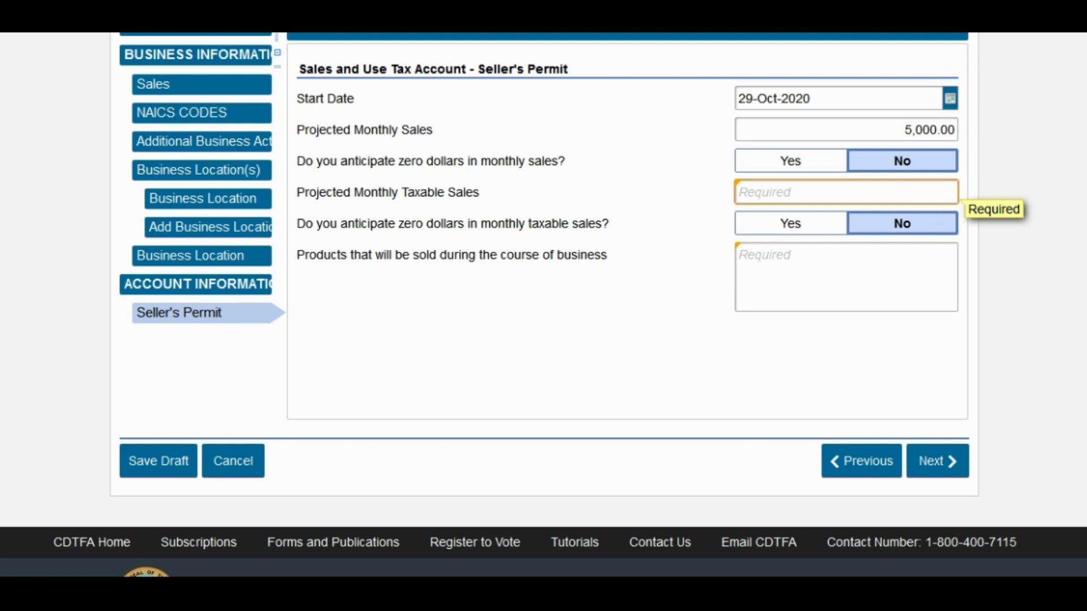
Enter 3000 as the Projected Monthly Taxable Sales and go to the description of products sold
{"action": "type", "text": "6"}
{"action": "key", "text": "BackSpace"}
{"action": "type", "text": "3000"}
{"action": "key", "text": "Tab"}
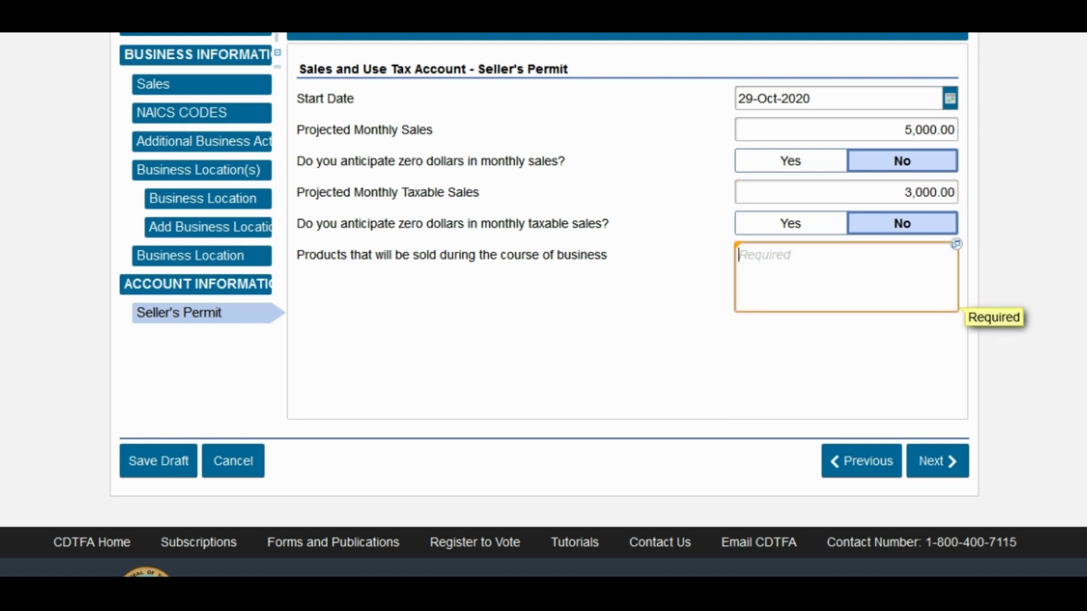
{"action": "key", "text": "shift+Tab"}
{"action": "key", "text": "Tab"}
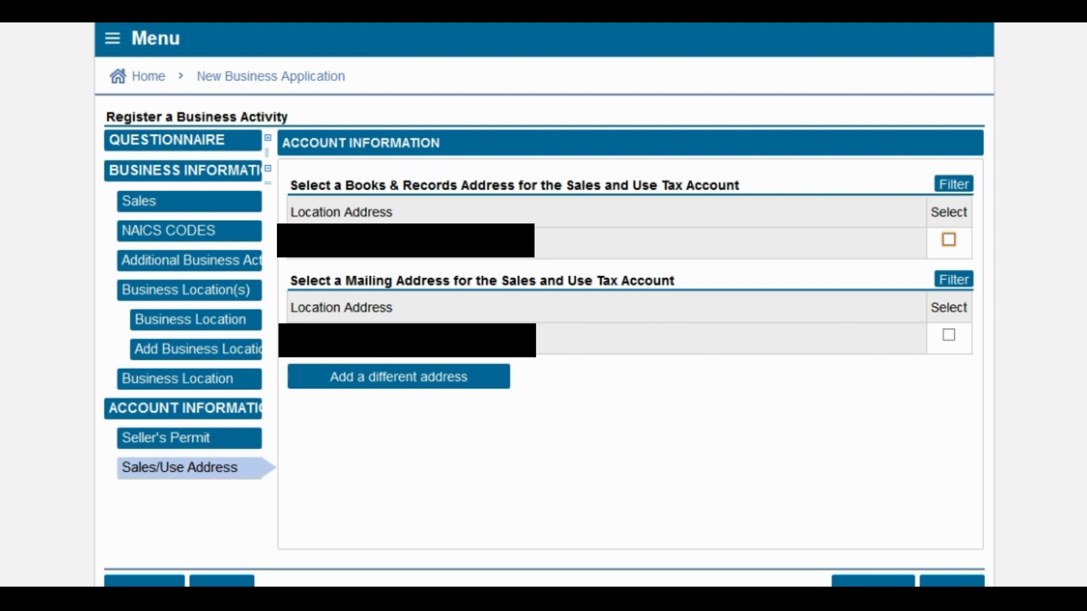
Select the listed Books & Records address, and acknowledge the registration summary with Yes and continue
{"action": "key", "text": "space"}
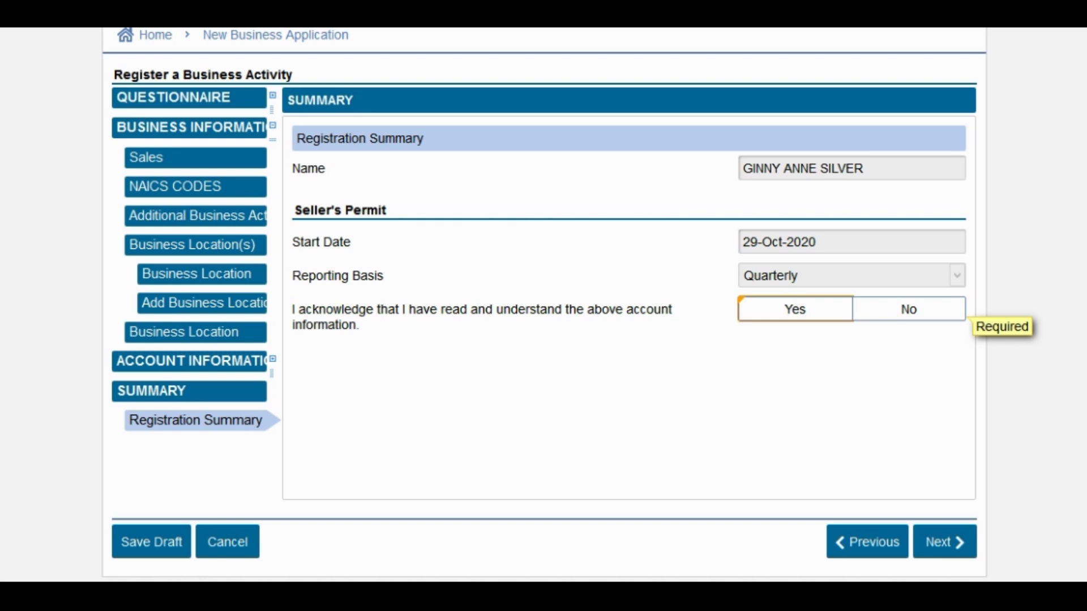
{"action": "left_click", "coordinate": [795, 309]}
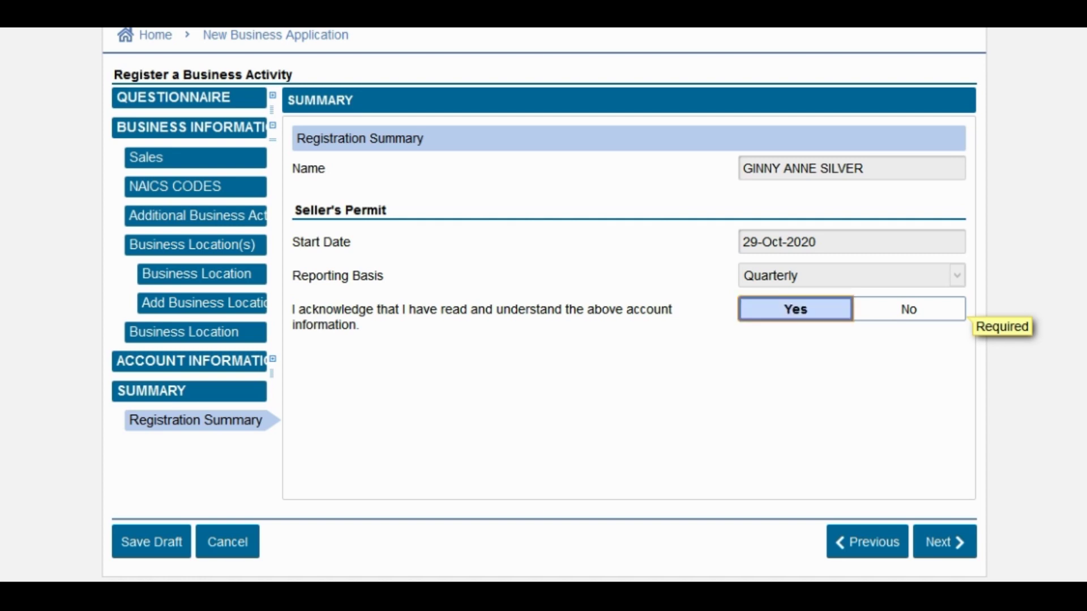
{"action": "left_click", "coordinate": [944, 541]}
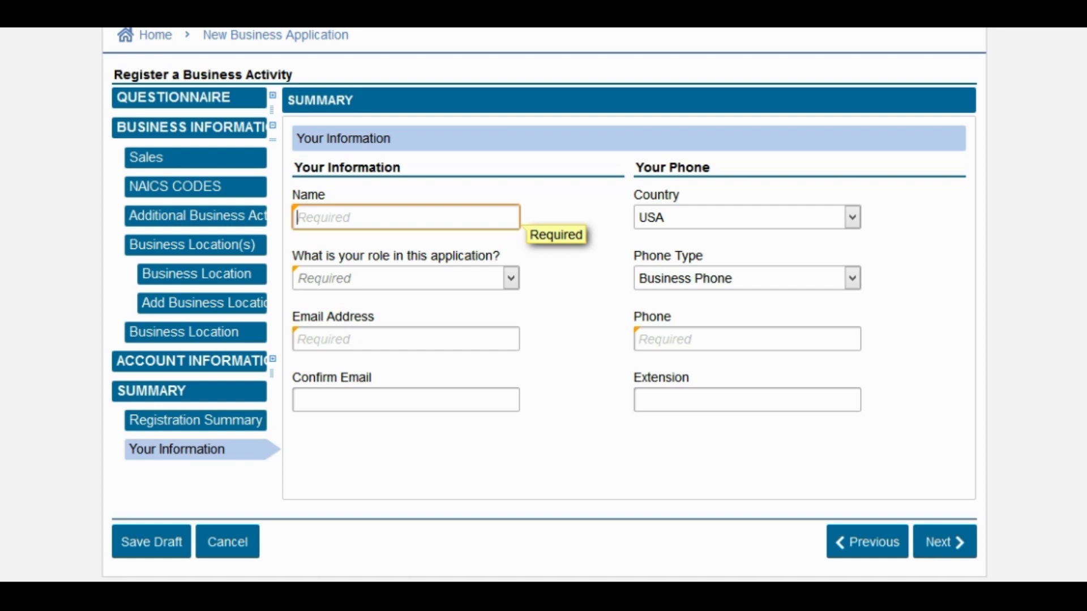
Set the applicant's role in the application to Owner, and accept the Declaration of Intent
{"action": "left_click", "coordinate": [511, 278]}
{"action": "key", "text": "Down"}
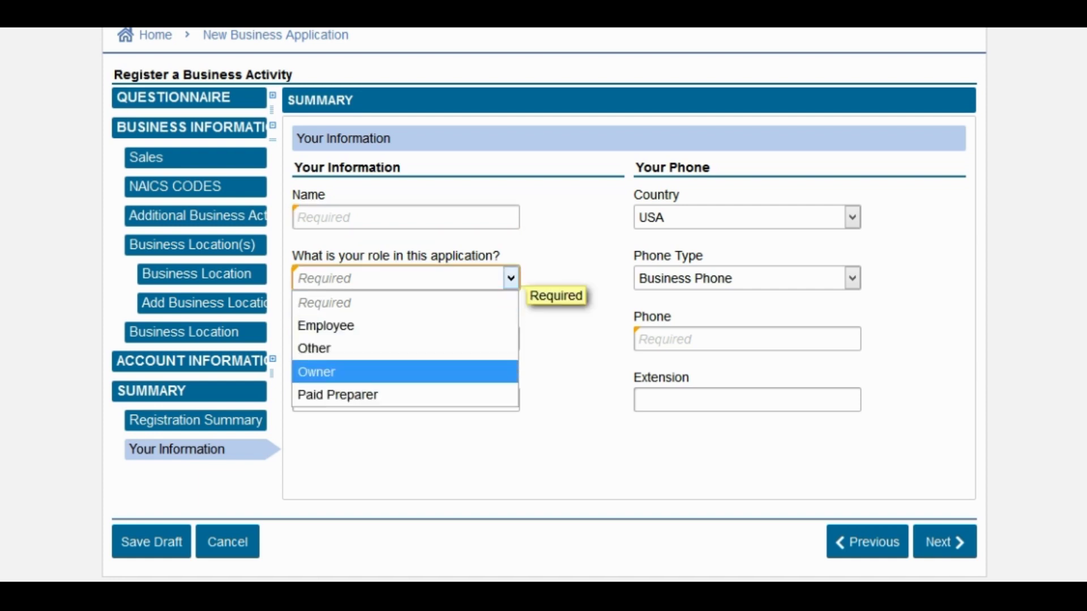
{"action": "key", "text": "Return"}
{"action": "left_click", "coordinate": [406, 339]}
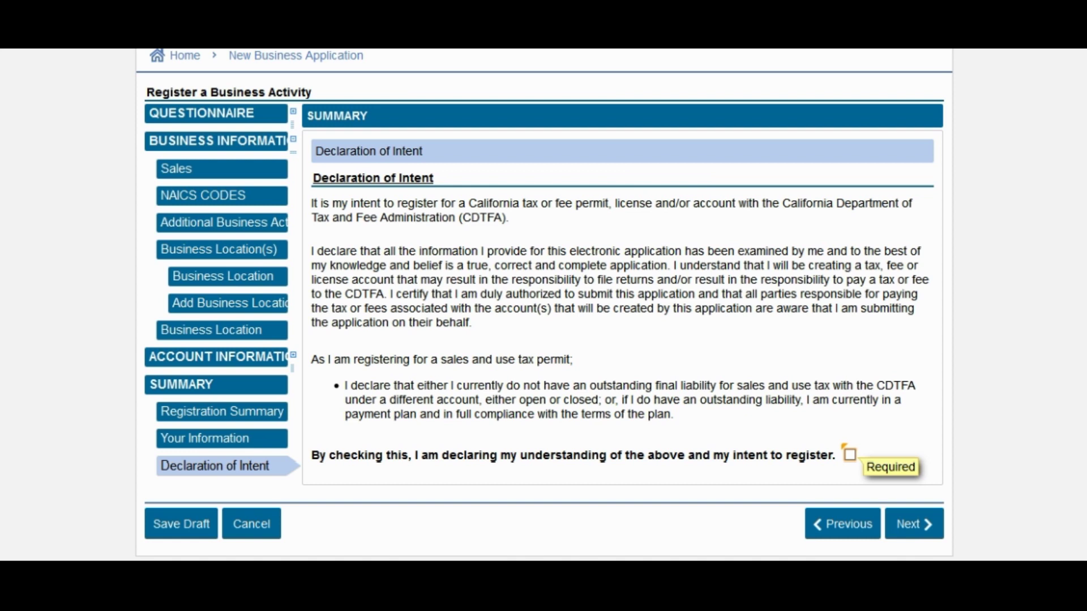
{"action": "left_click", "coordinate": [849, 455]}
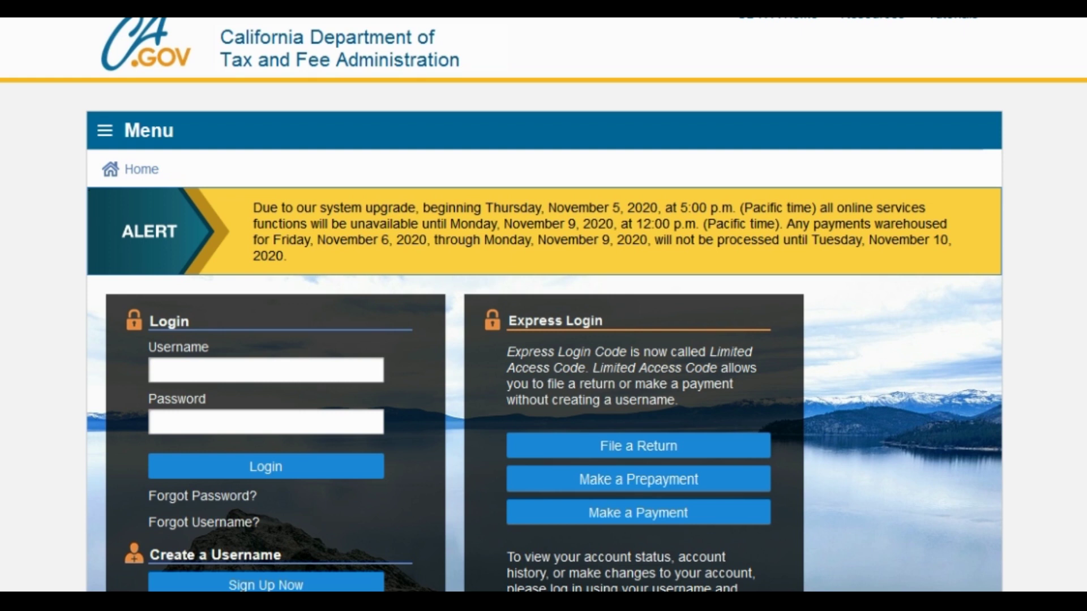
Start signing up for an online services username as the owner of the business
{"action": "scroll", "coordinate": [543, 306], "scroll_direction": "down", "scroll_amount": 3}
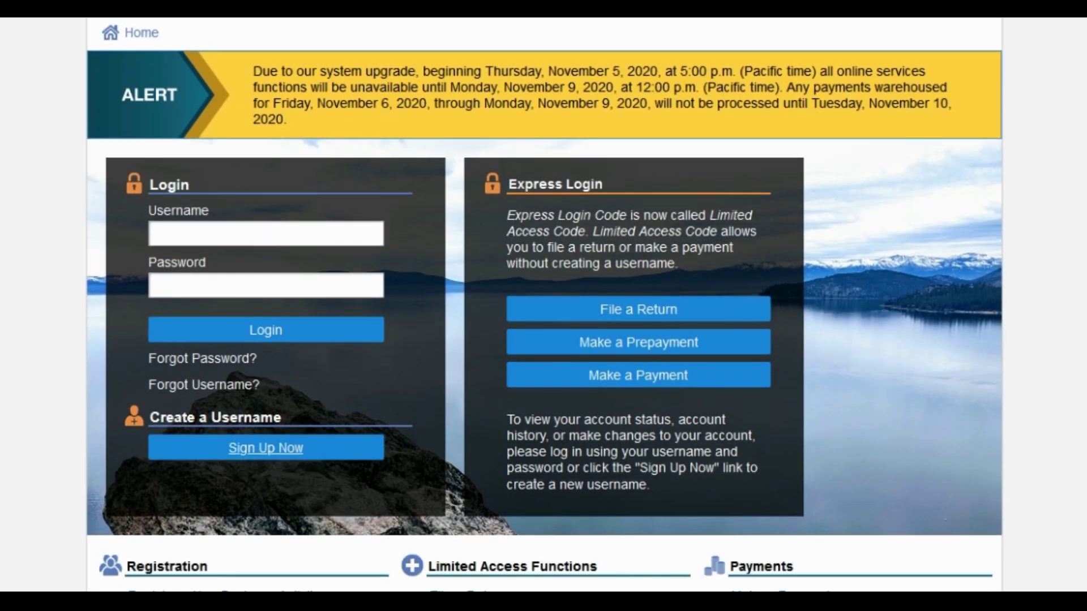
{"action": "left_click", "coordinate": [266, 448]}
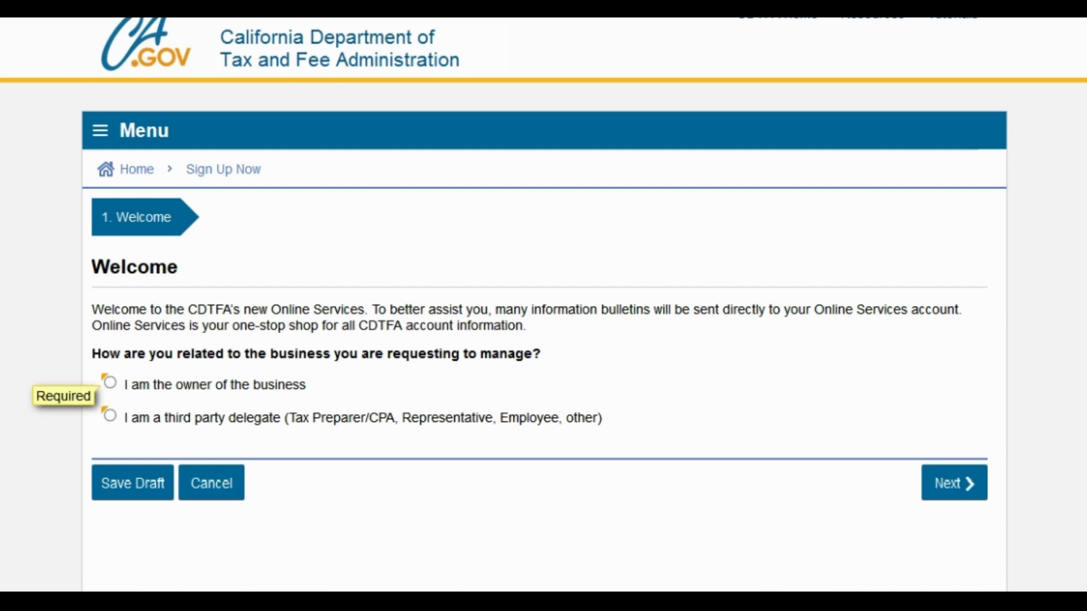
{"action": "left_click", "coordinate": [111, 383]}
{"action": "left_click", "coordinate": [954, 483]}
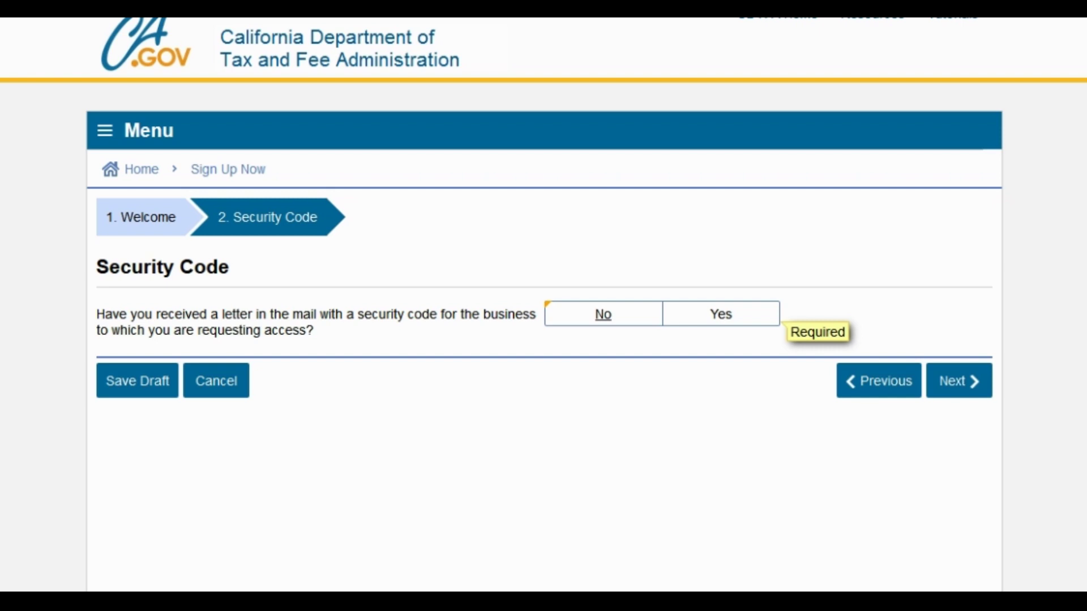
Answer No to having received a security code letter and continue to the security code request
{"action": "key", "text": "space"}
{"action": "key", "text": "Tab"}
{"action": "key", "text": "Return"}
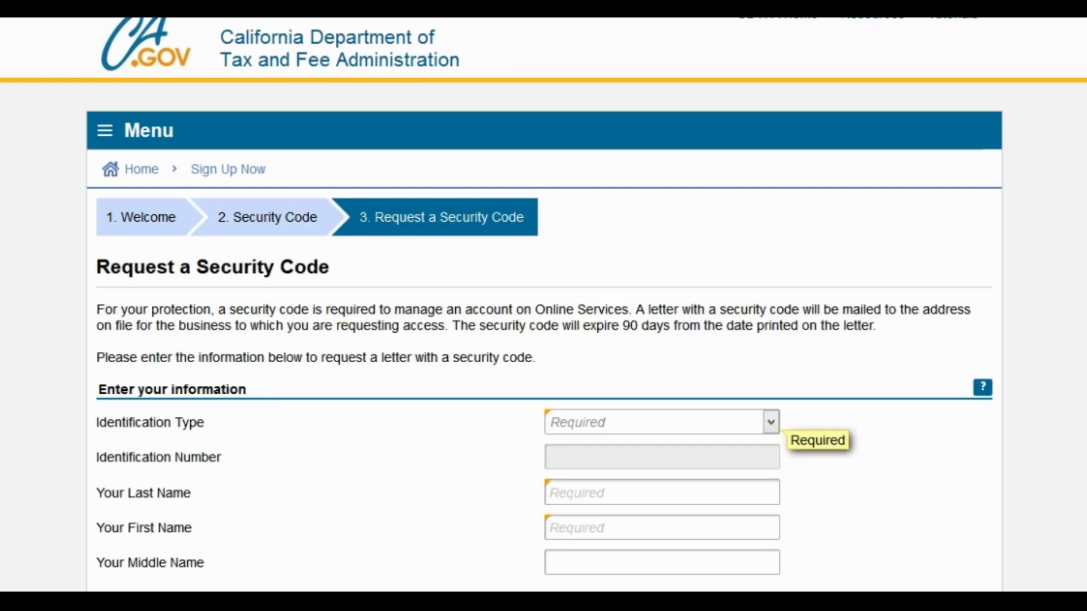
Set the business Account Type to Sales and Use Tax in the security code request, and activate the Account Number field
{"action": "scroll", "coordinate": [543, 340], "scroll_direction": "down", "scroll_amount": 3}
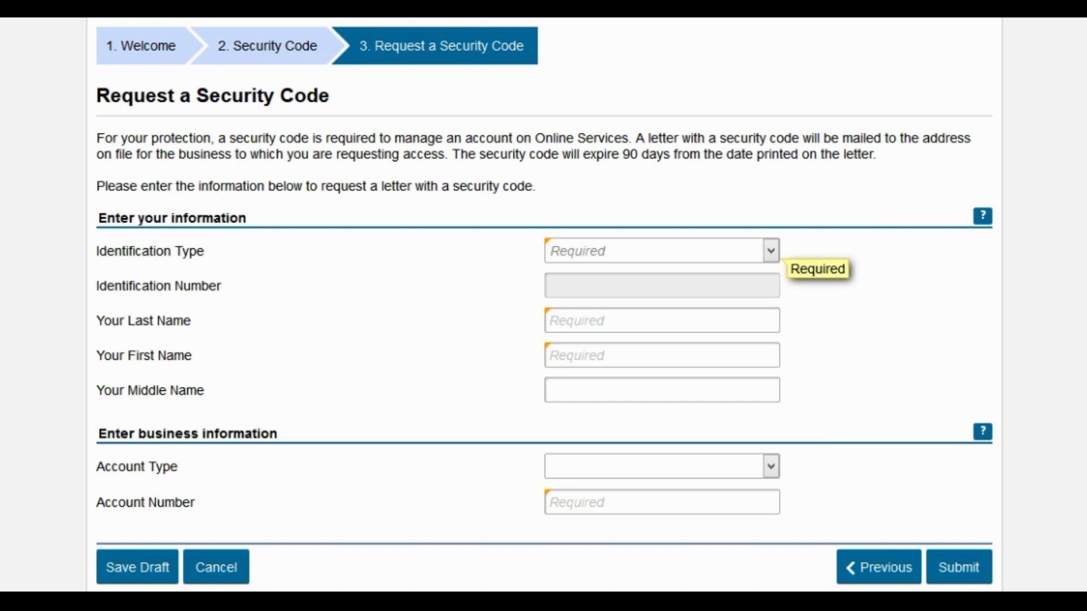
{"action": "left_click", "coordinate": [771, 466]}
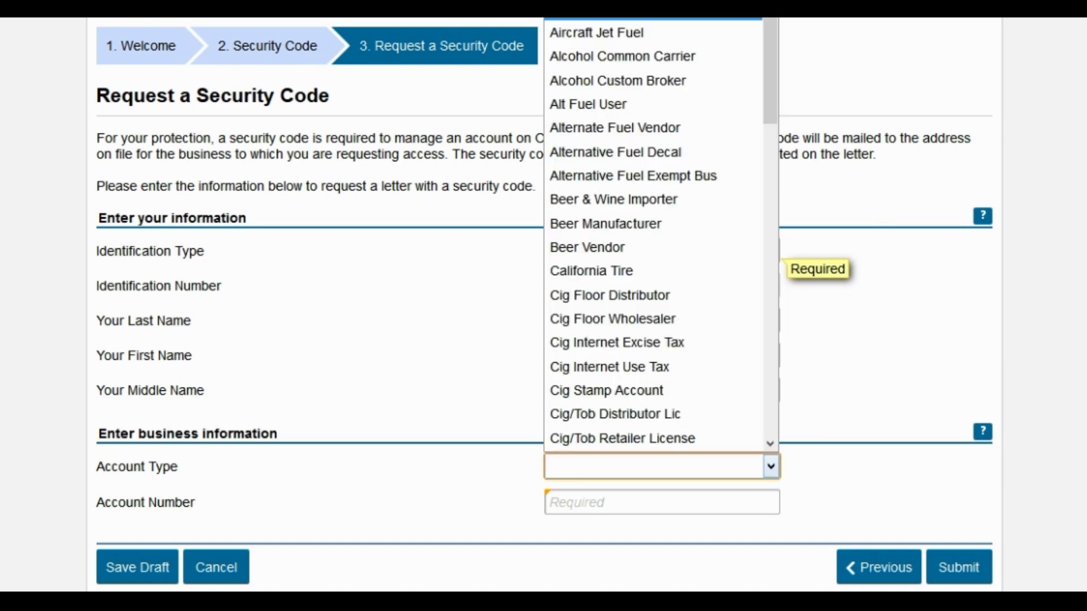
{"action": "scroll", "coordinate": [651, 237], "scroll_direction": "down", "scroll_amount": 10}
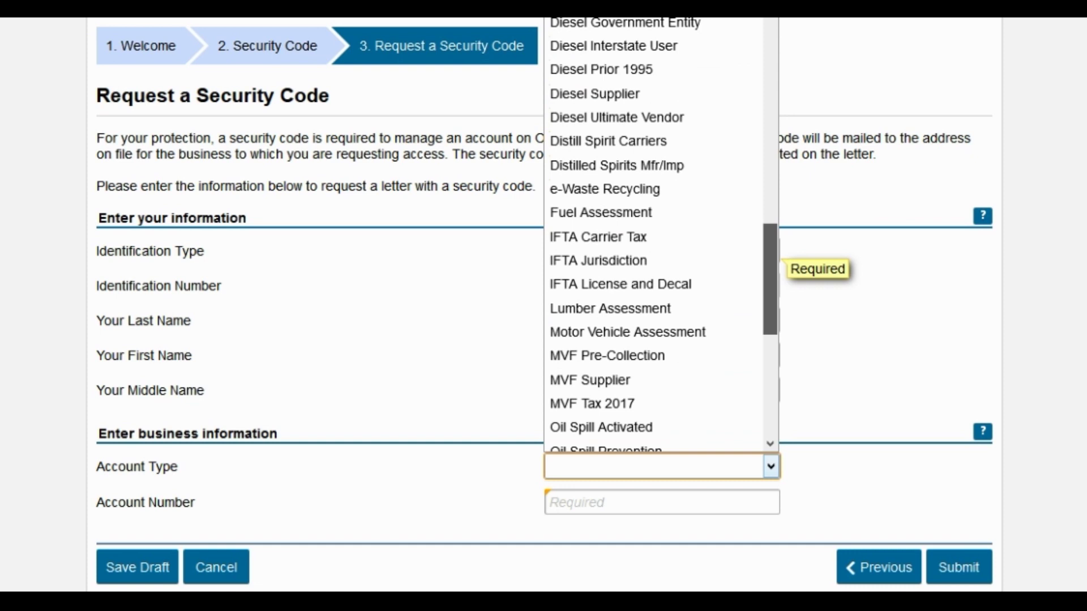
{"action": "scroll", "coordinate": [651, 345], "scroll_direction": "down", "scroll_amount": 4}
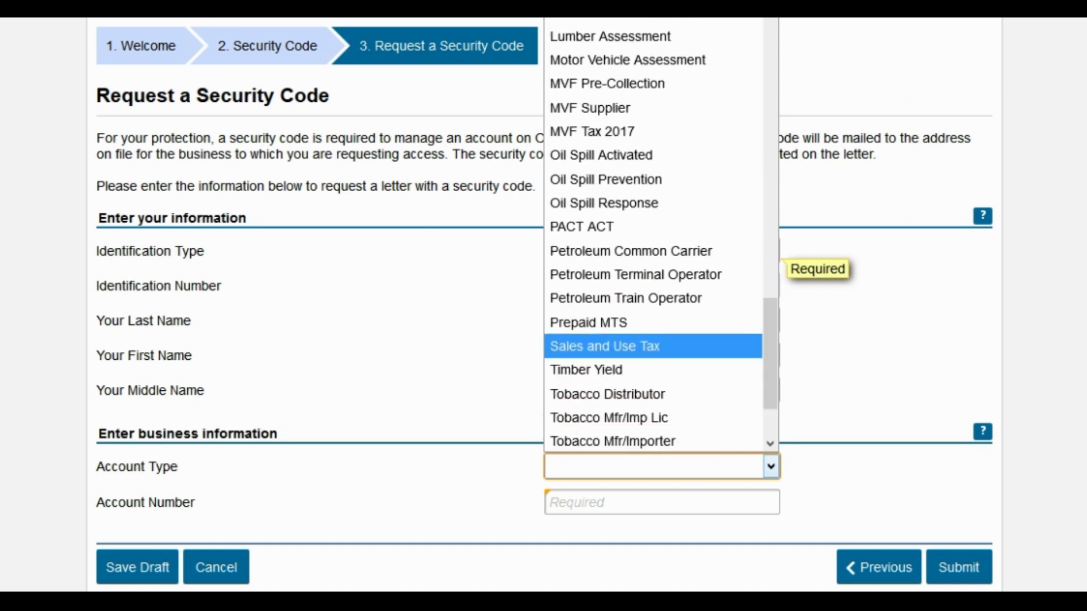
{"action": "left_click", "coordinate": [651, 346]}
{"action": "left_click", "coordinate": [663, 503]}
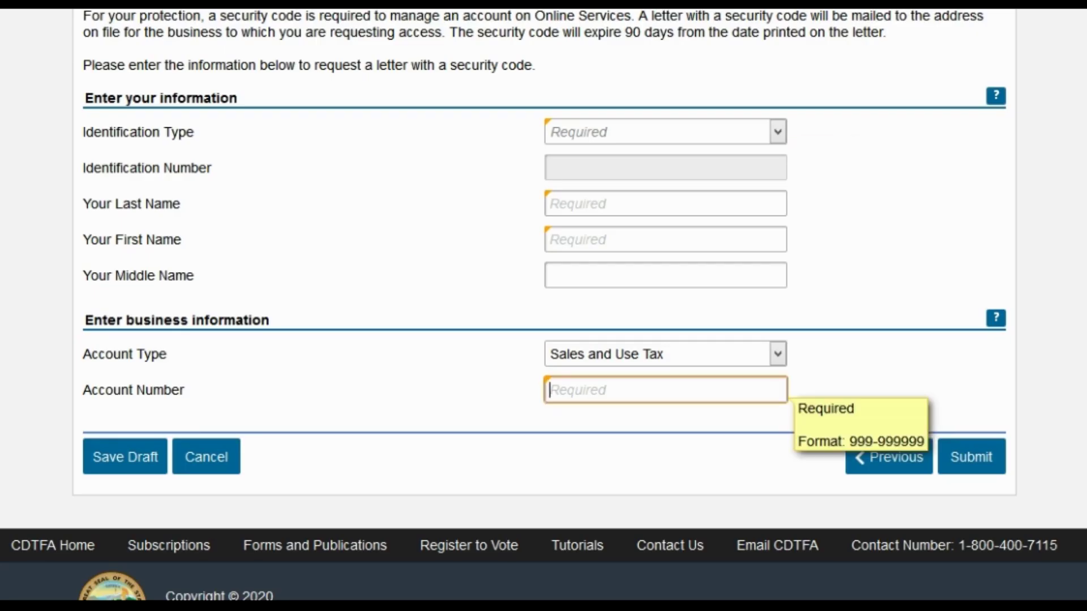